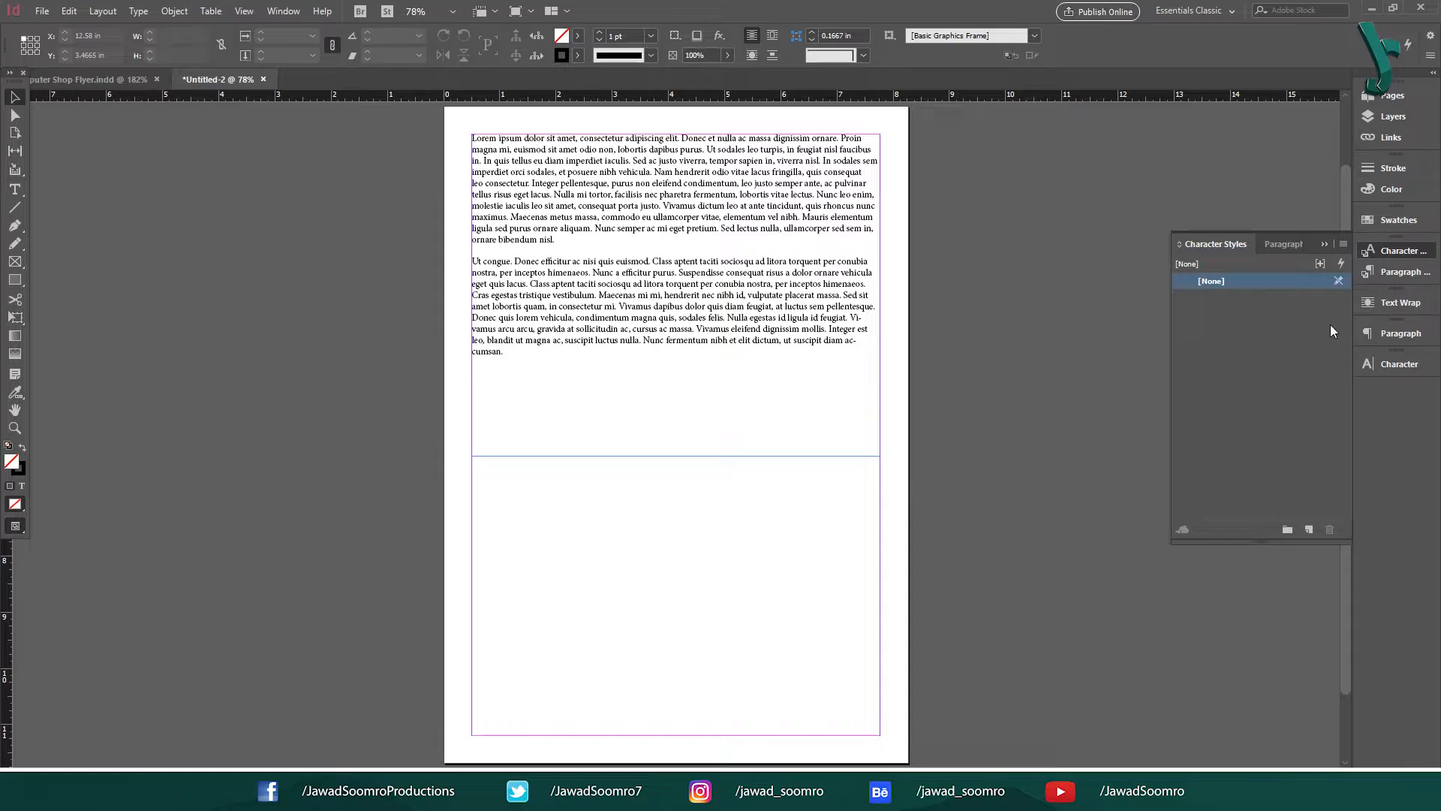
Start loading character styles into the current document from the Computer Shop Flyer document.
click(1342, 248)
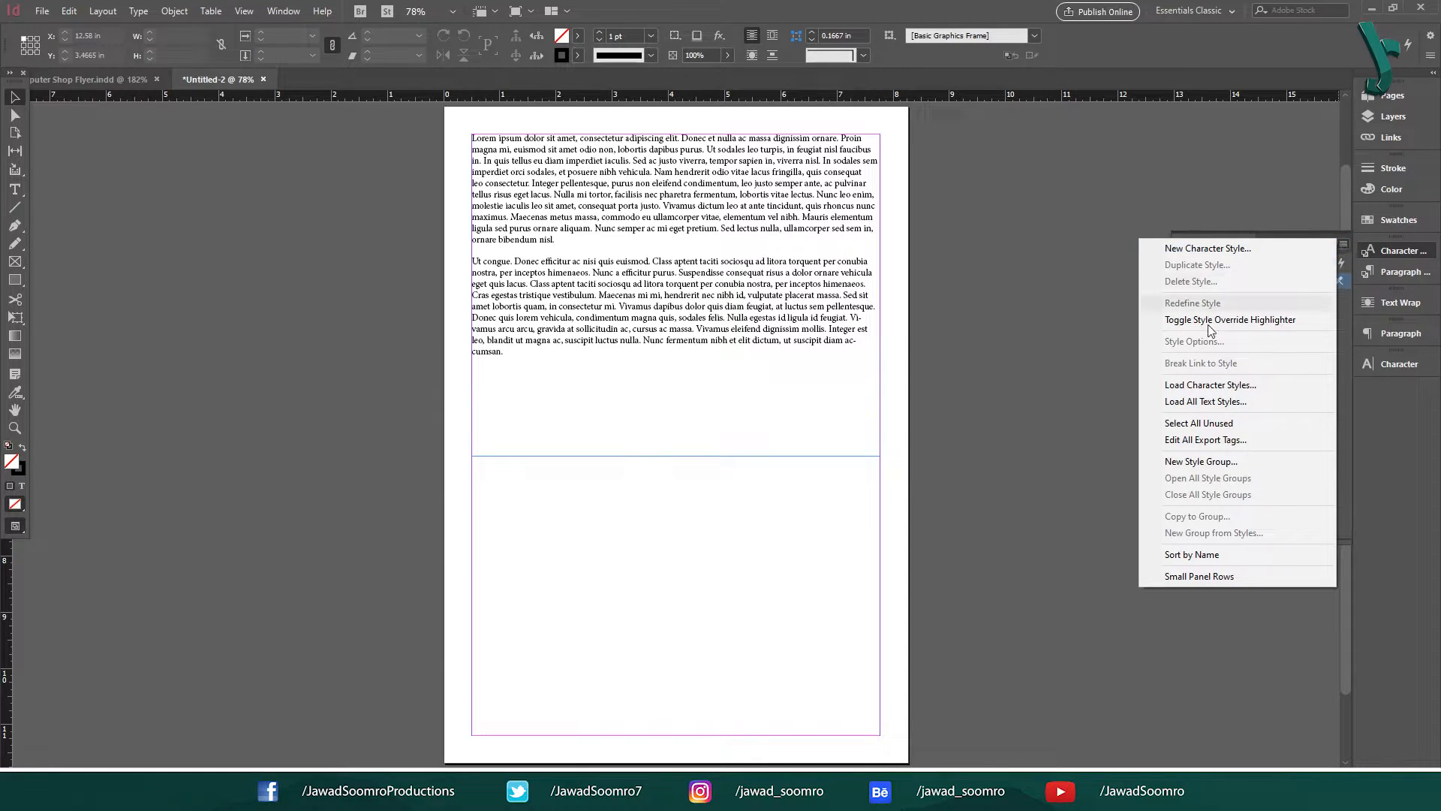
click(1186, 386)
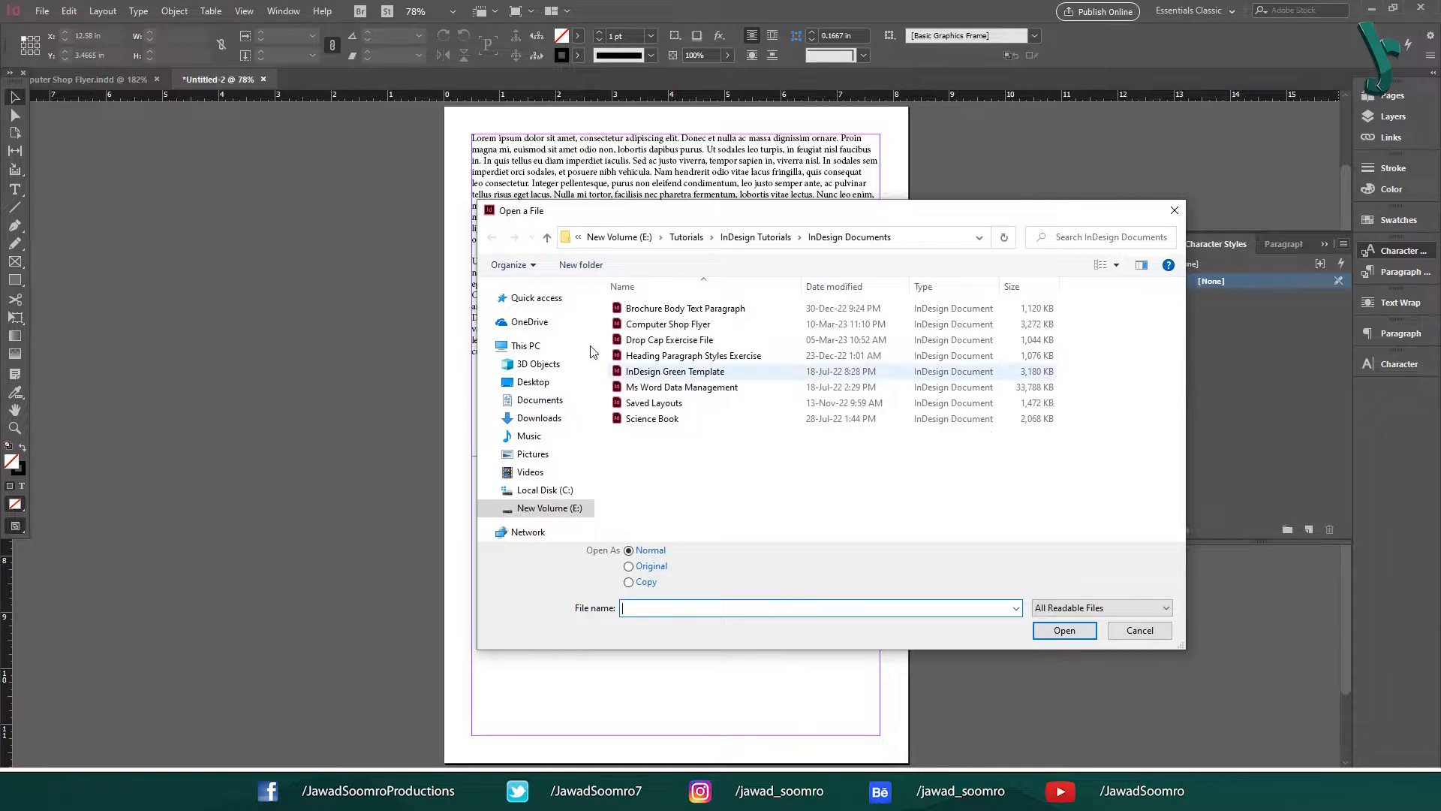
click(672, 326)
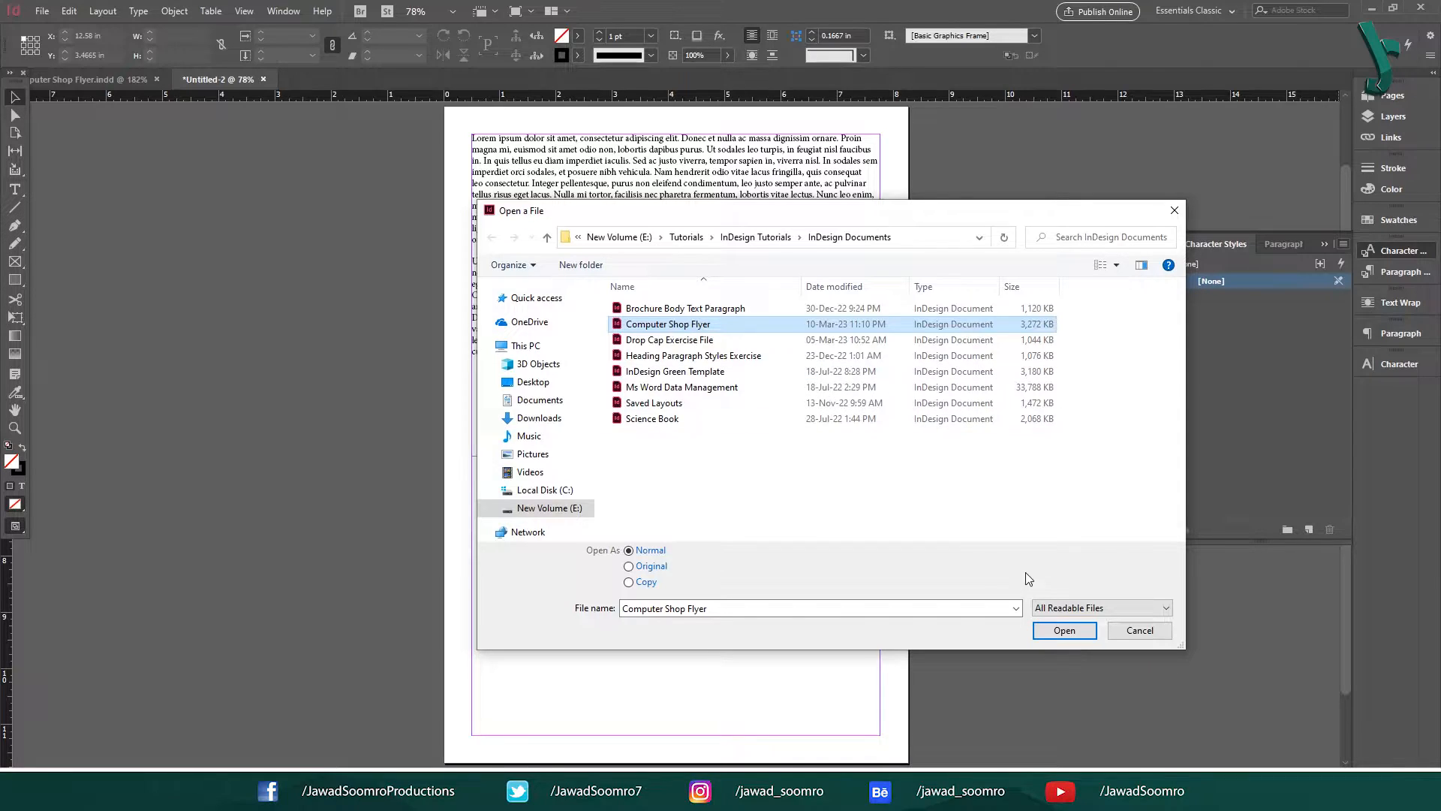
click(1062, 628)
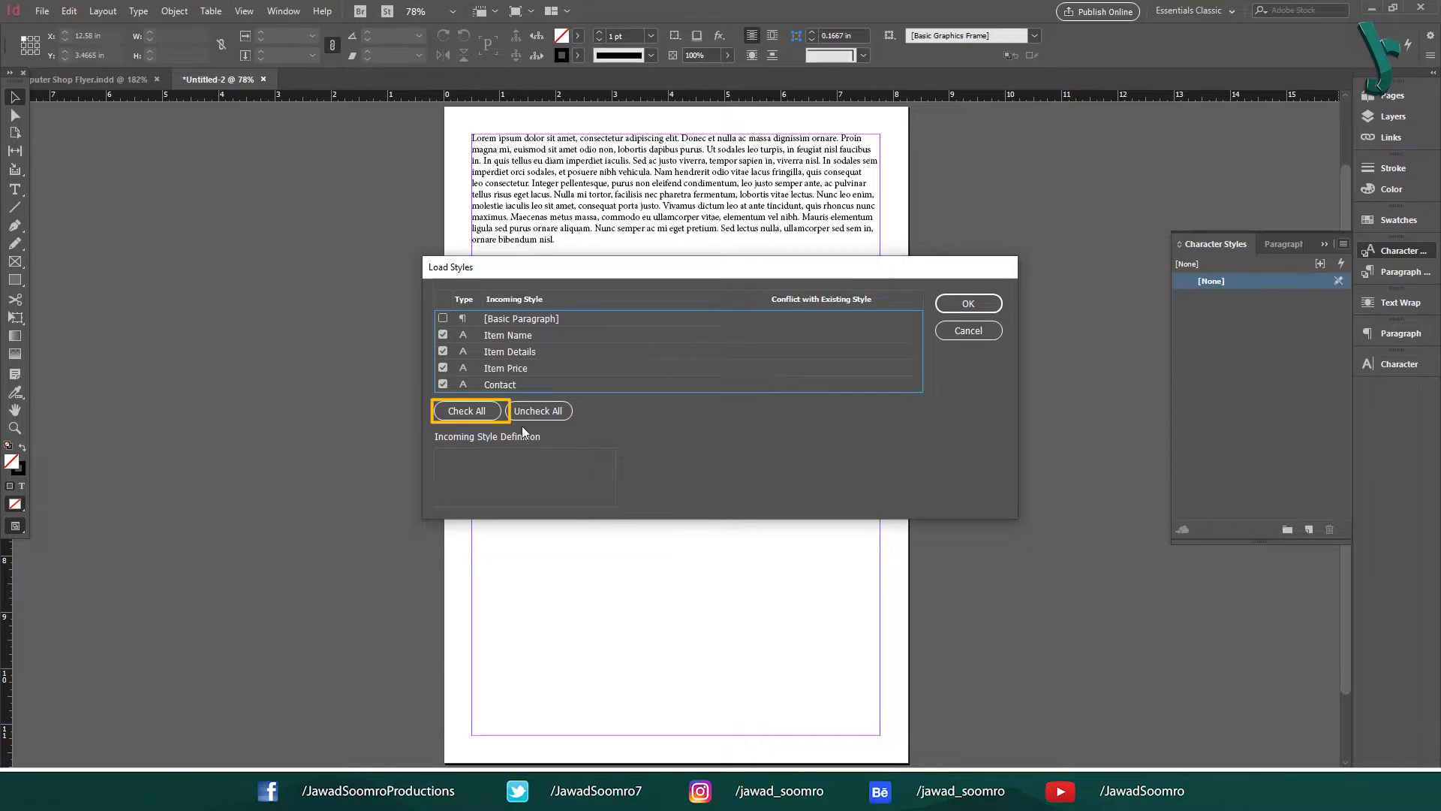
Mark all incoming styles except Item Price and load them into the document.
click(476, 413)
click(538, 411)
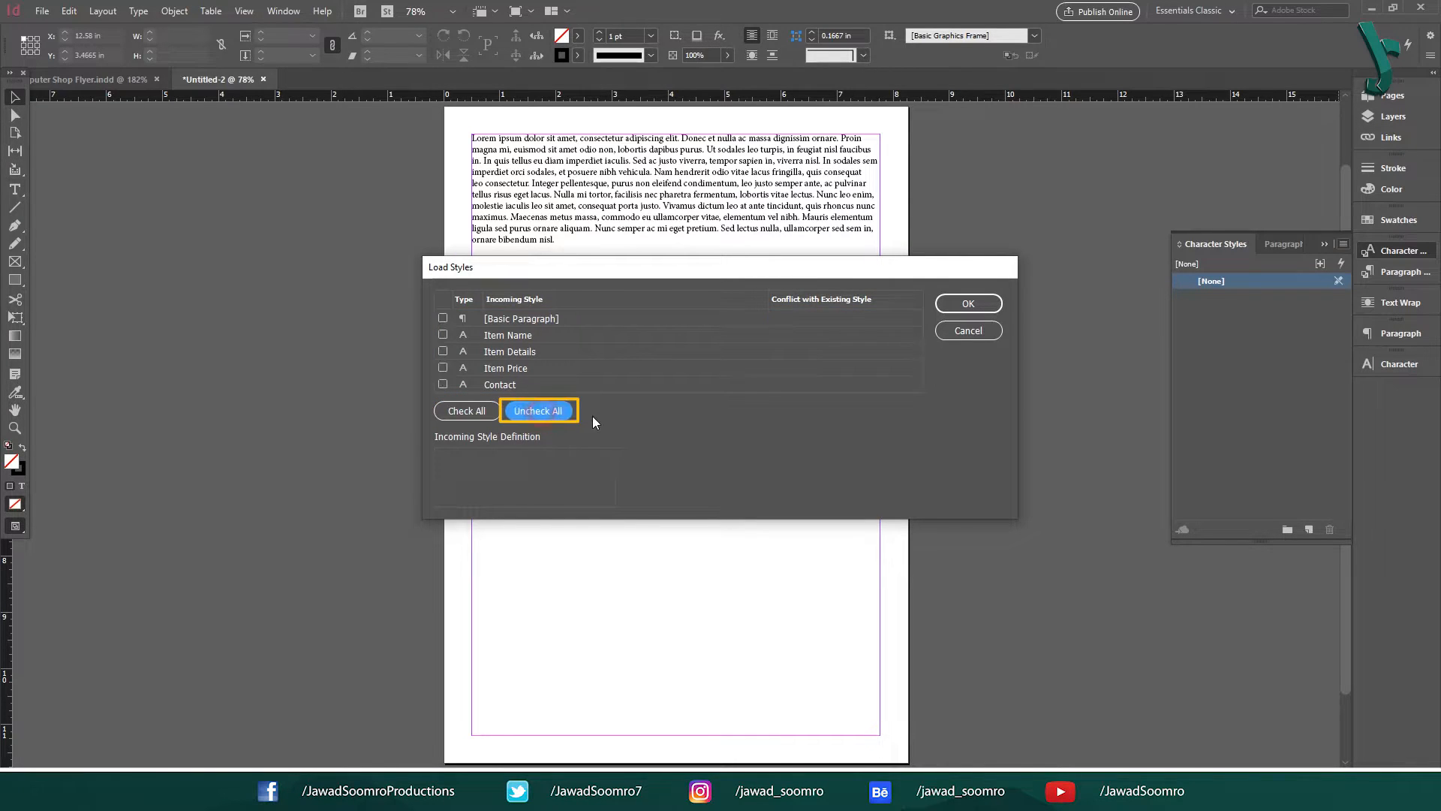
click(466, 410)
click(537, 411)
click(466, 413)
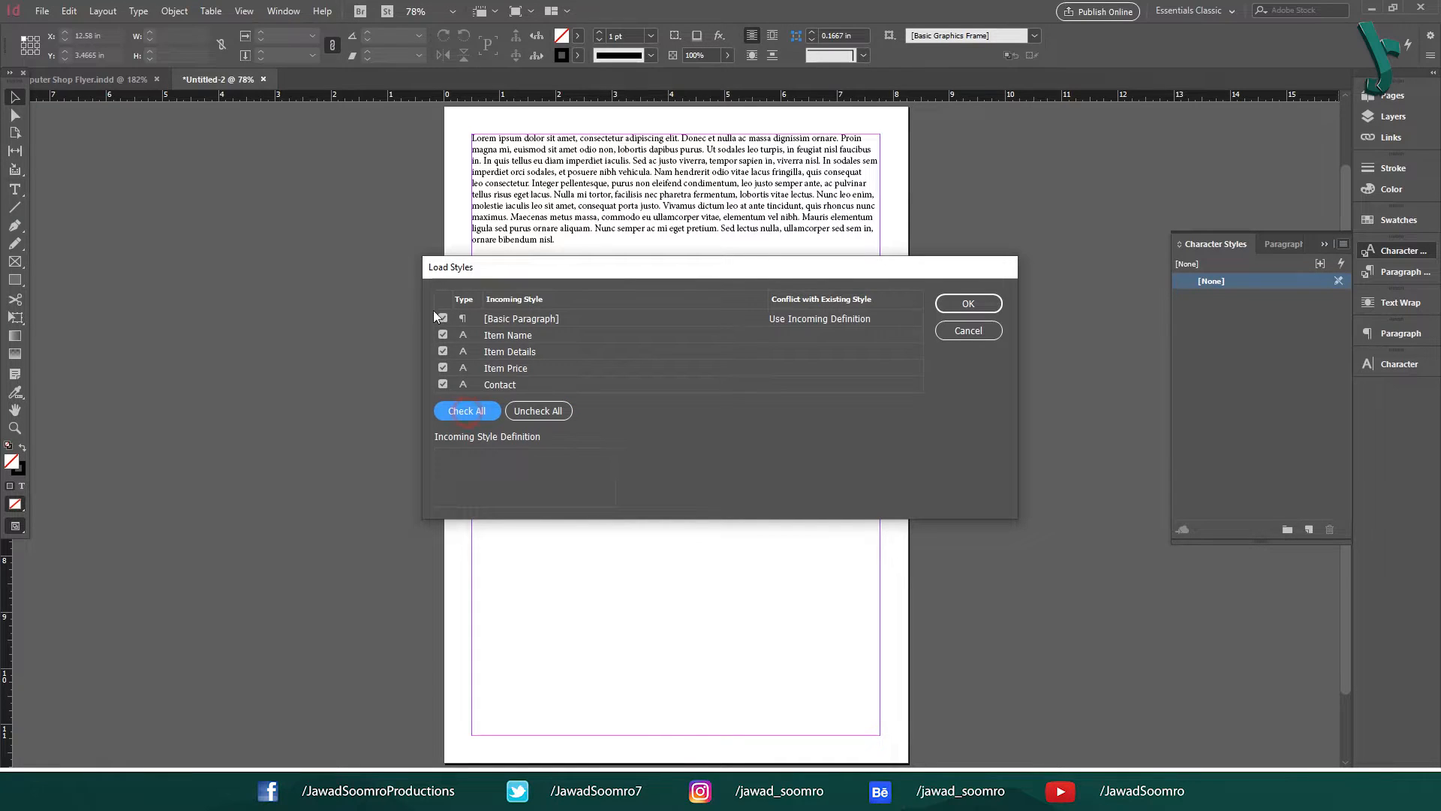
click(443, 368)
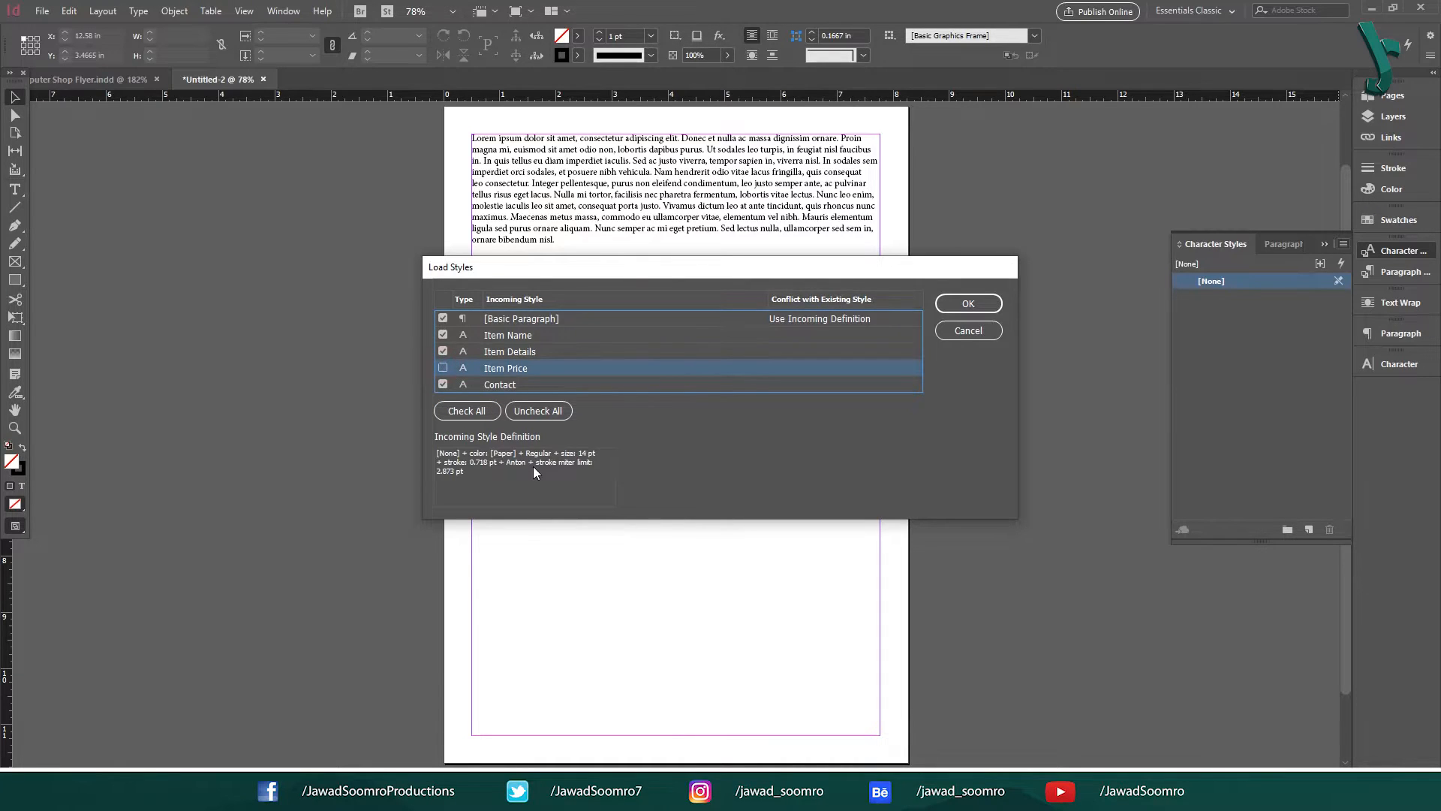
click(968, 303)
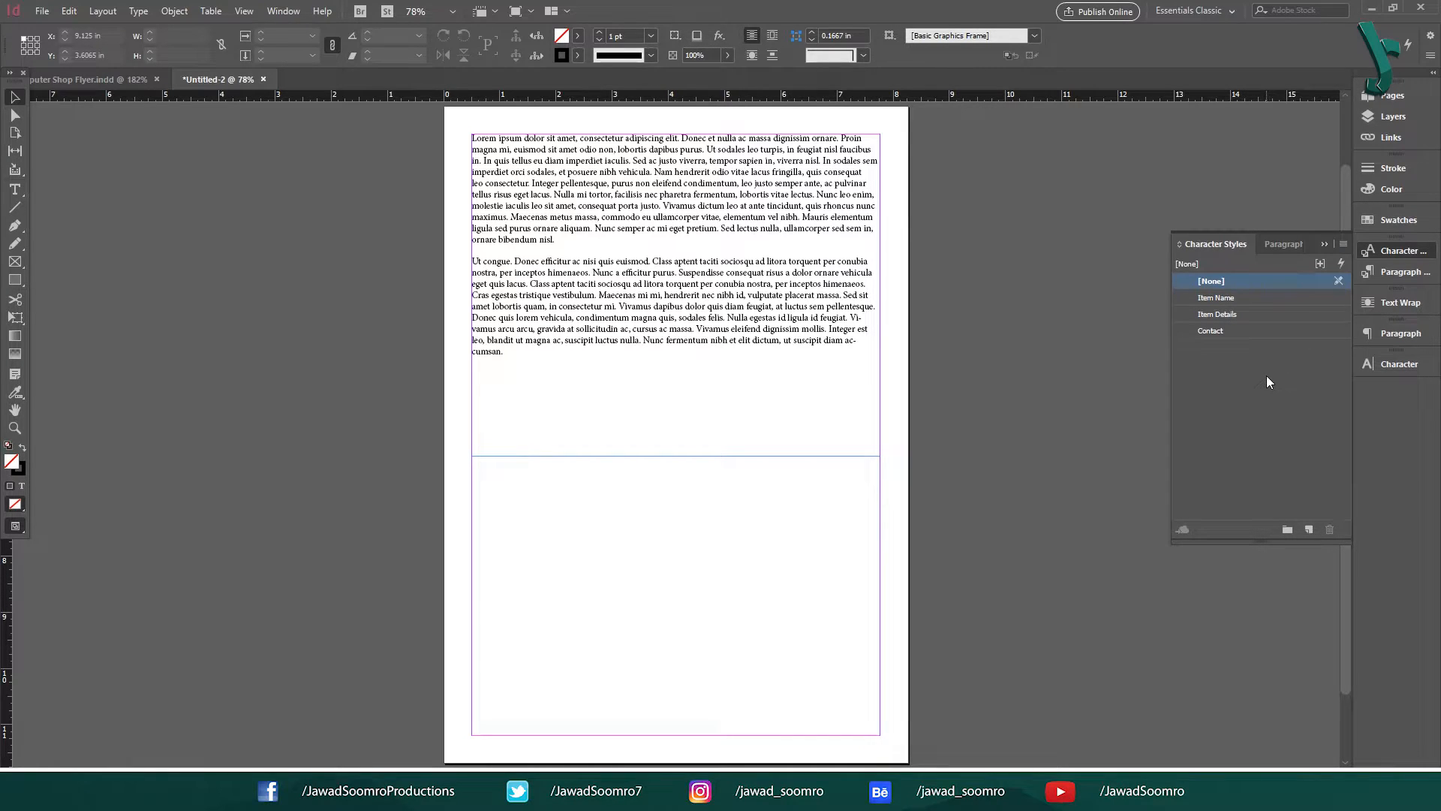
Create a new character style named Item Name.
click(1308, 529)
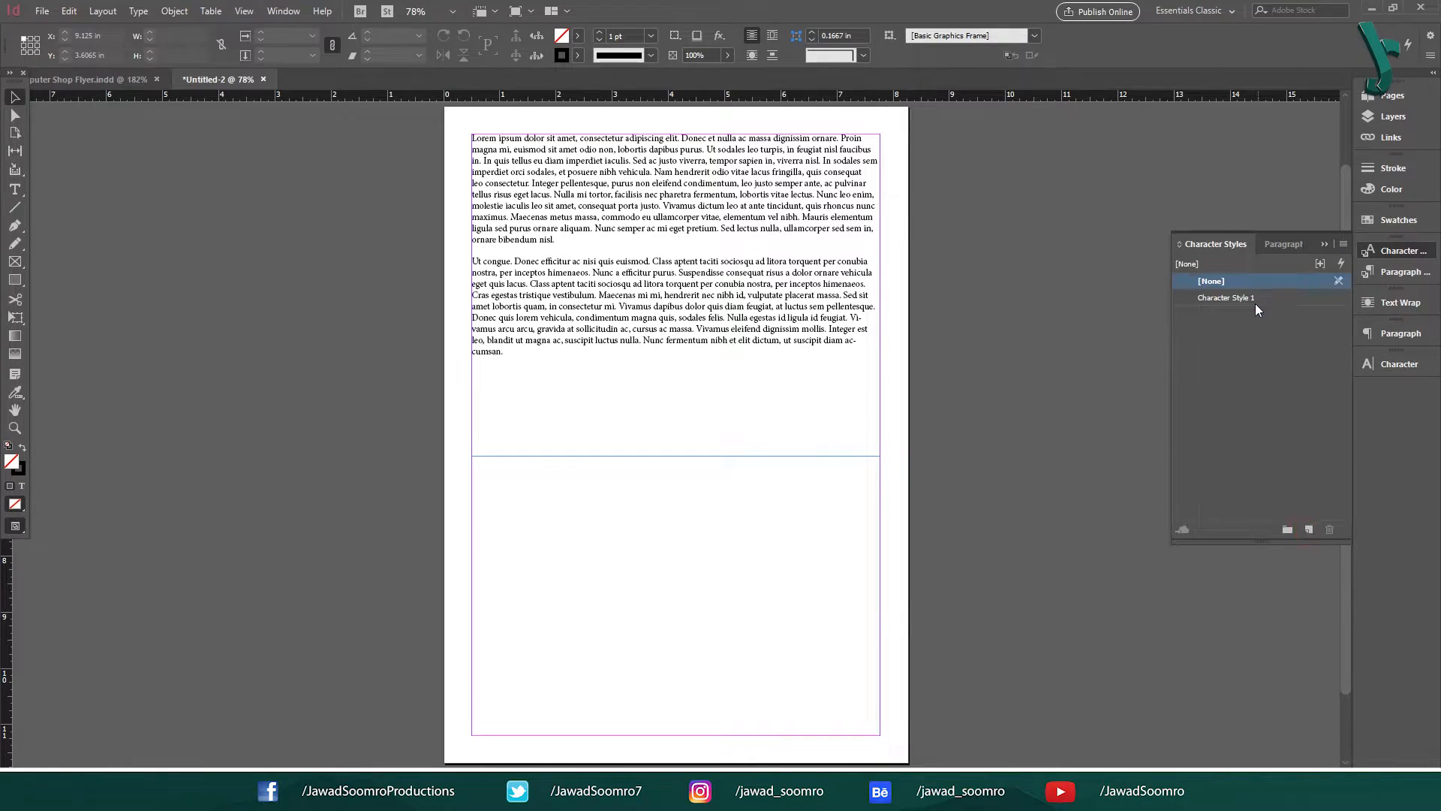
double_click(1252, 299)
text(Item Name)
key(Return)
Add a second new character style and name it Item Details.
click(1308, 529)
double_click(1227, 315)
text(I)
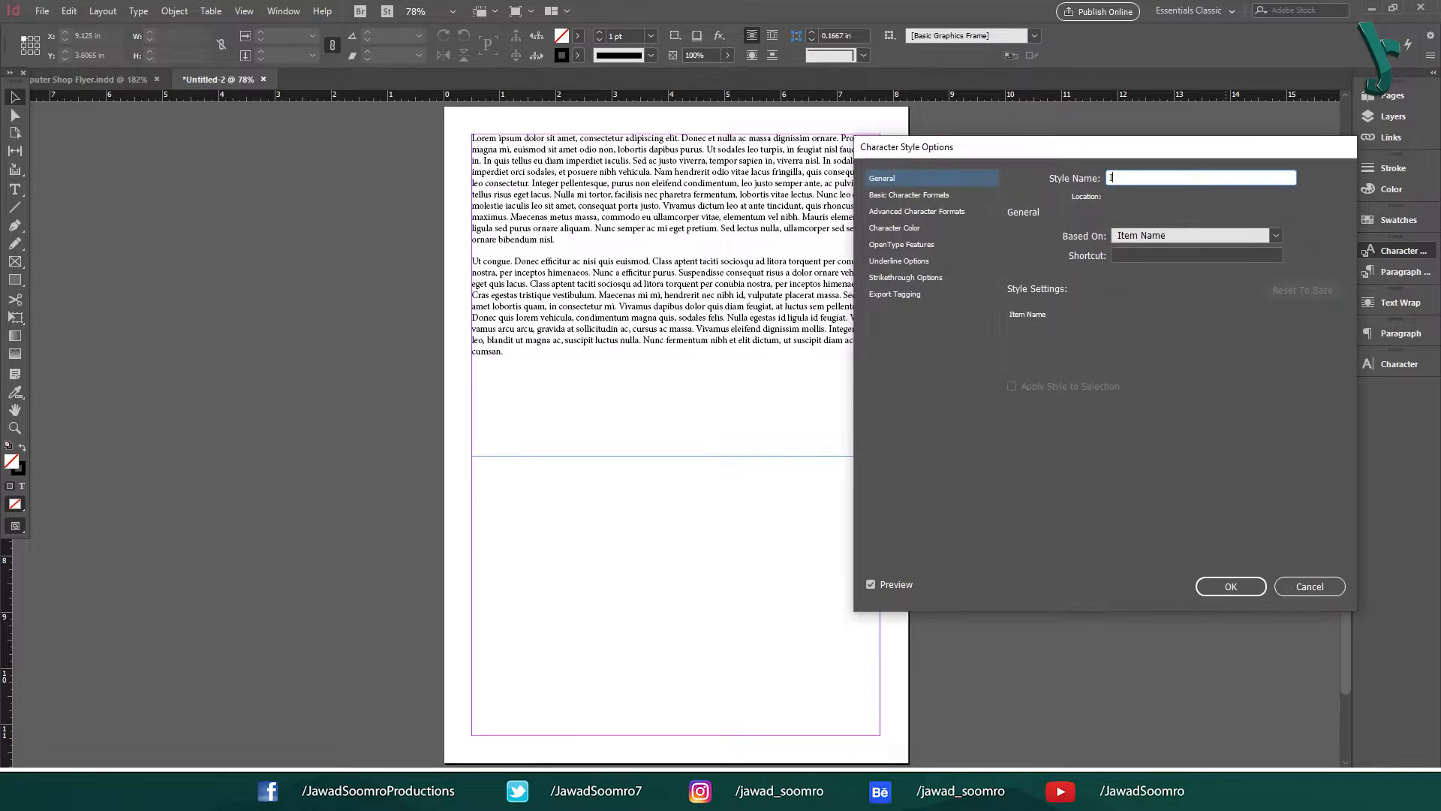
text(tem Details)
key(Return)
Add a third new character style and name it Item Price.
click(1309, 529)
double_click(1234, 331)
text(Item Price)
key(Return)
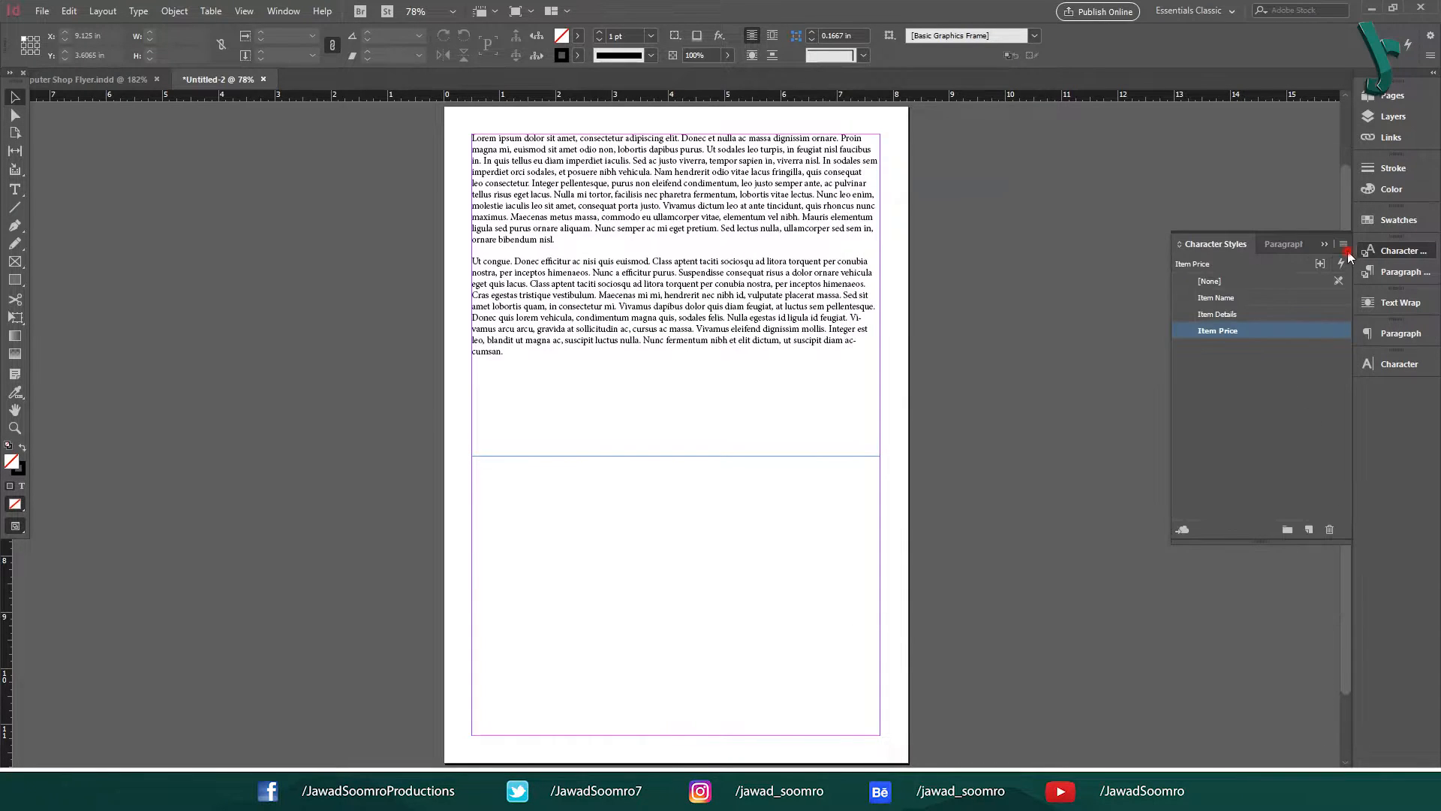
Start loading the Computer Shop Flyer character styles over the existing styles of the same names.
click(1343, 244)
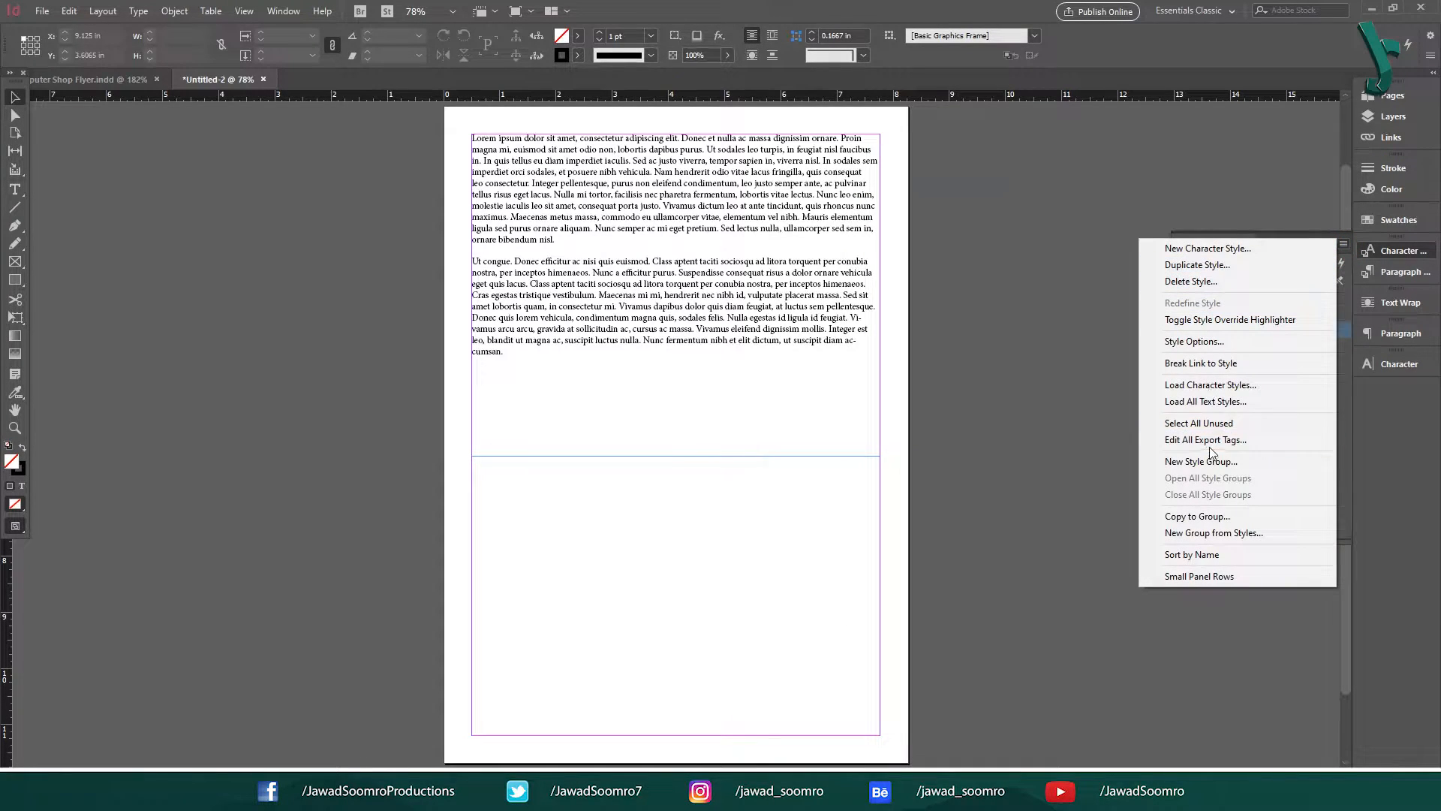
click(1207, 385)
click(653, 323)
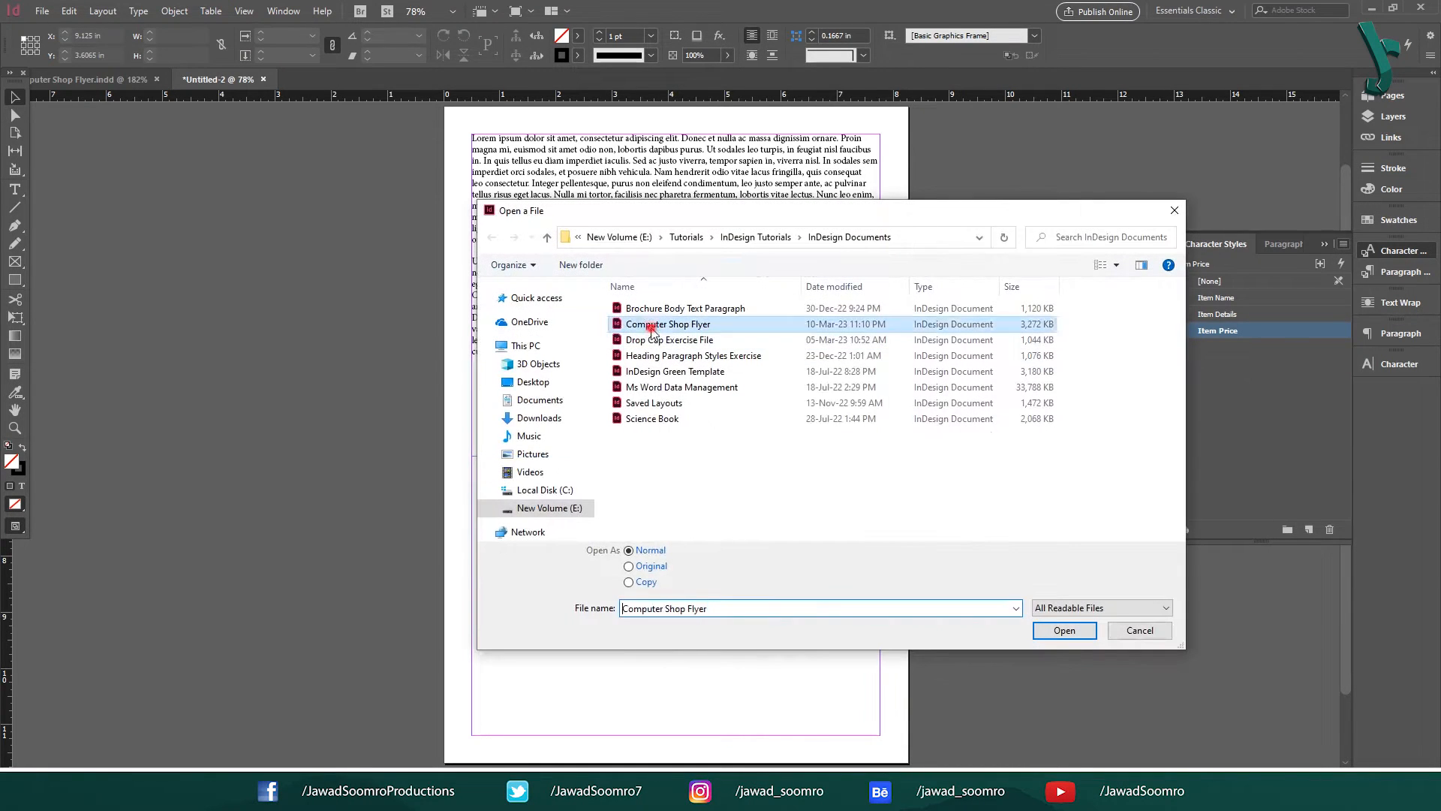
click(1065, 631)
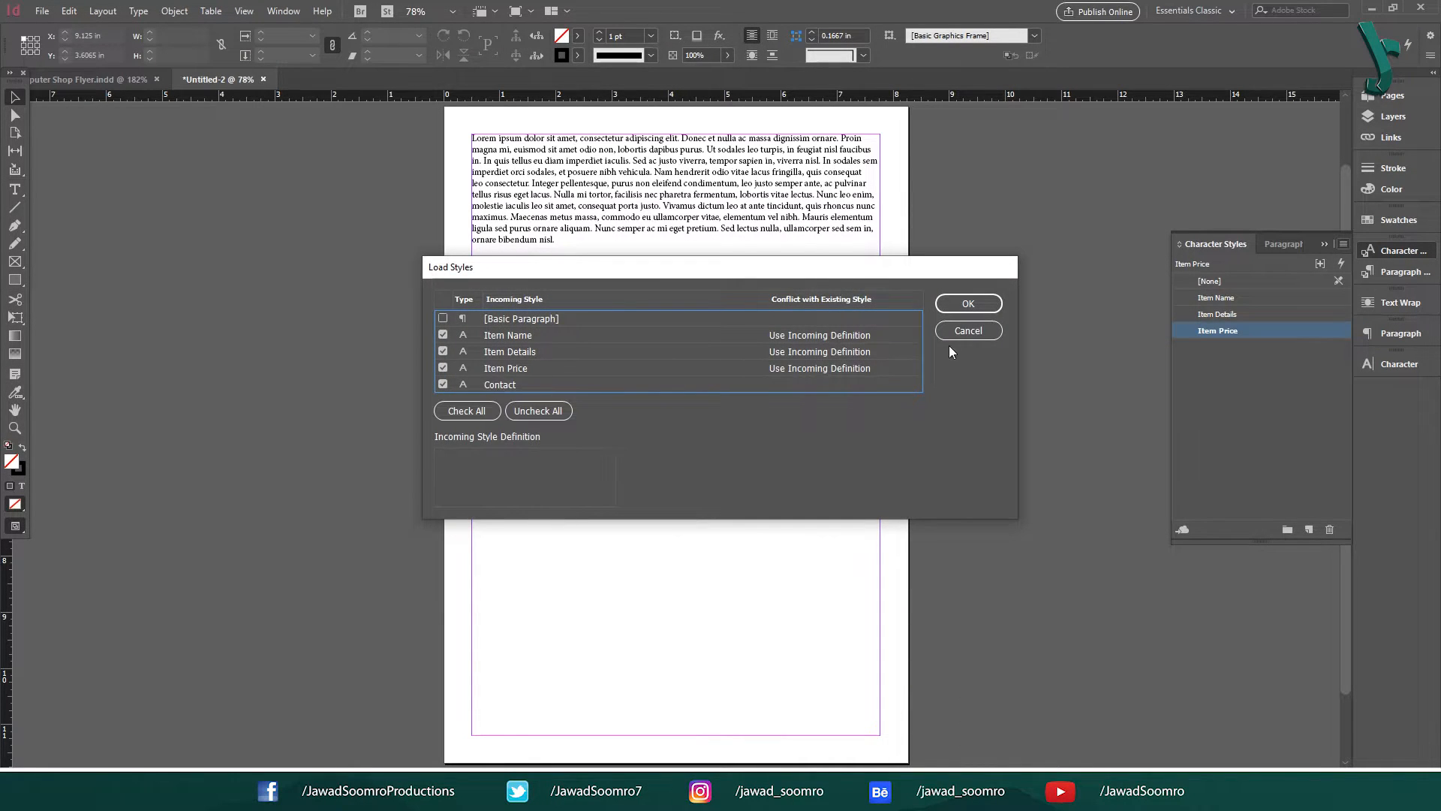
Go through the conflicting incoming styles and set the conflict handling for Item Details to Auto-Rename.
click(843, 333)
click(846, 349)
click(849, 368)
click(851, 335)
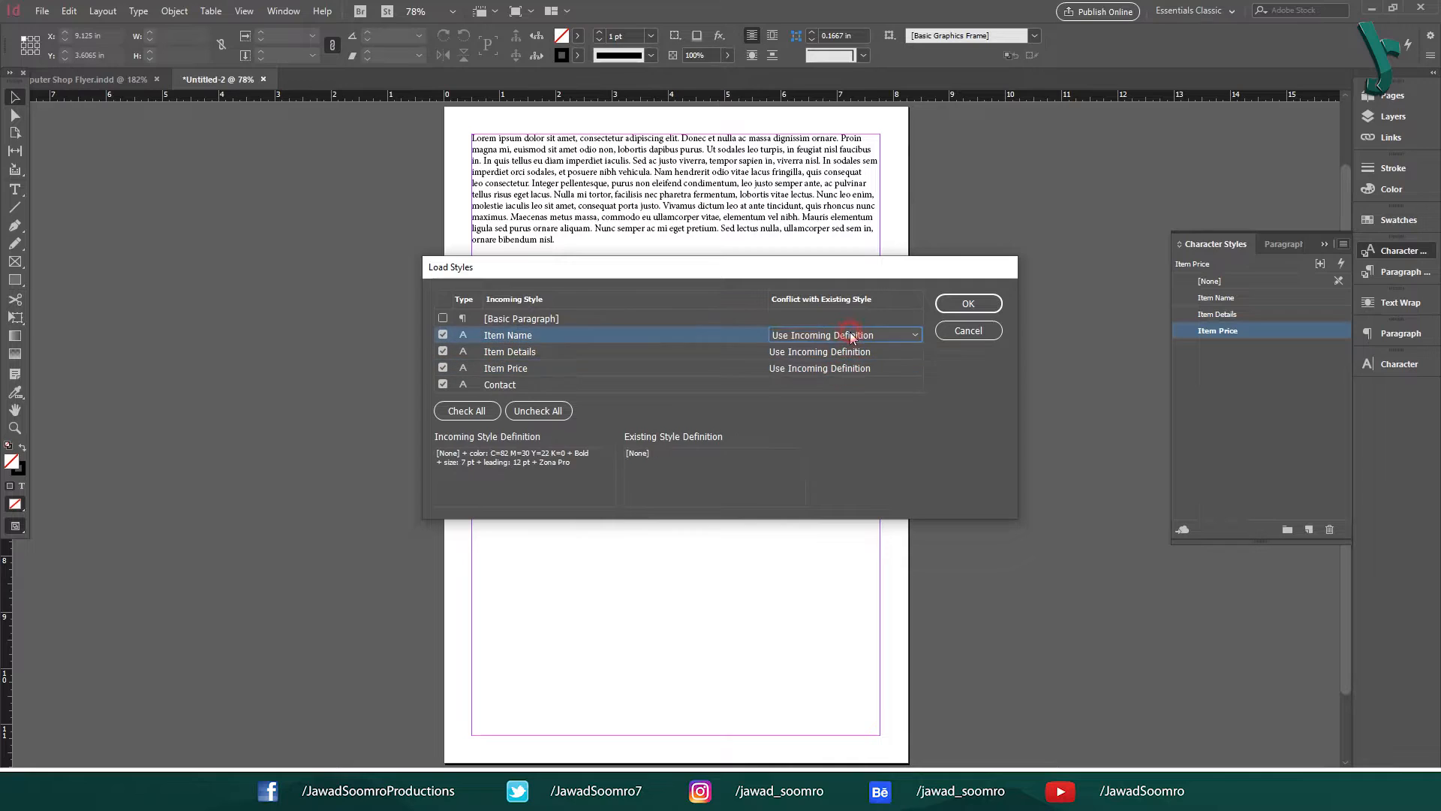
click(916, 336)
click(850, 413)
click(858, 352)
click(918, 352)
click(870, 368)
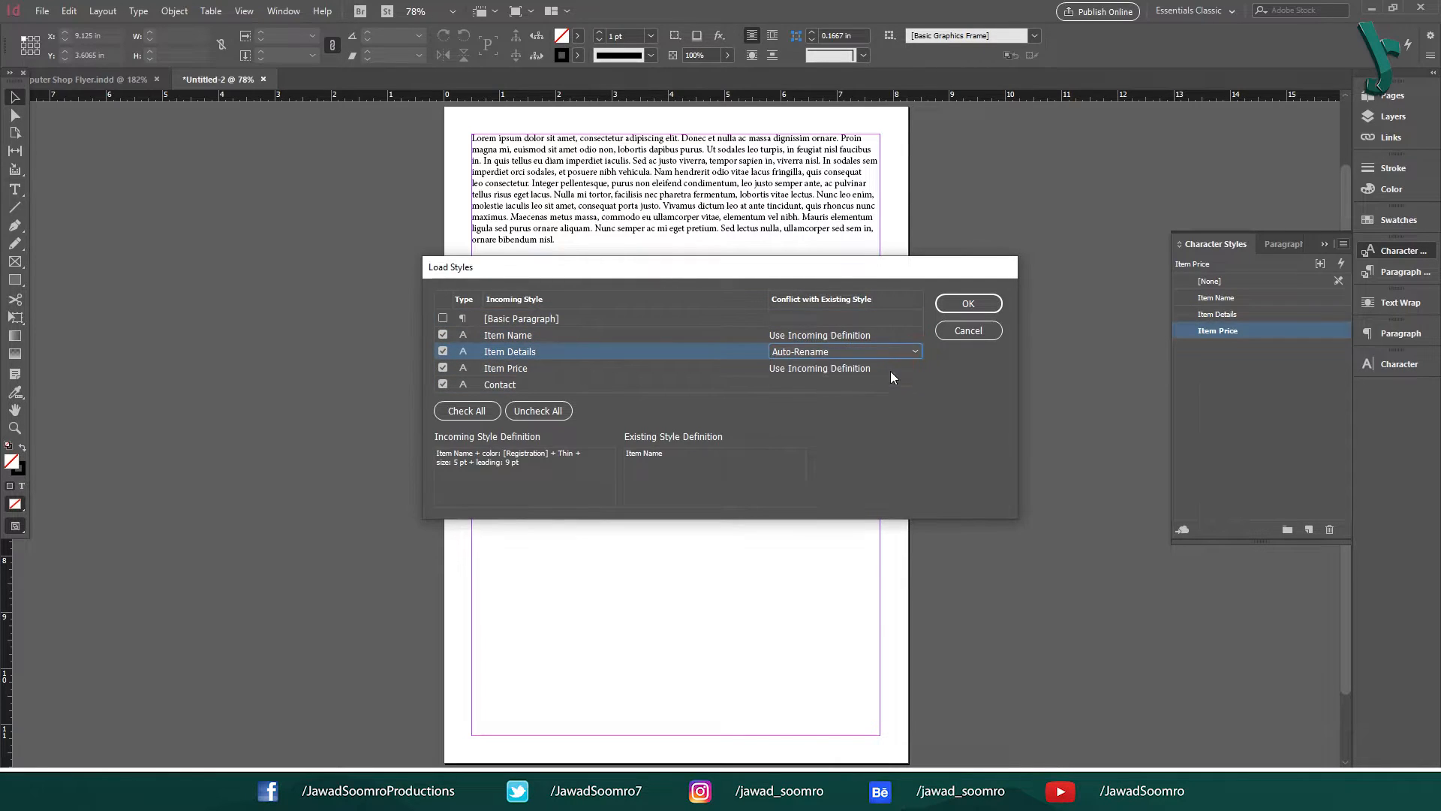
Set Item Price and Item Name to Auto-Rename as well and load the incoming styles.
click(891, 369)
click(913, 369)
click(875, 385)
click(890, 336)
click(907, 337)
click(887, 351)
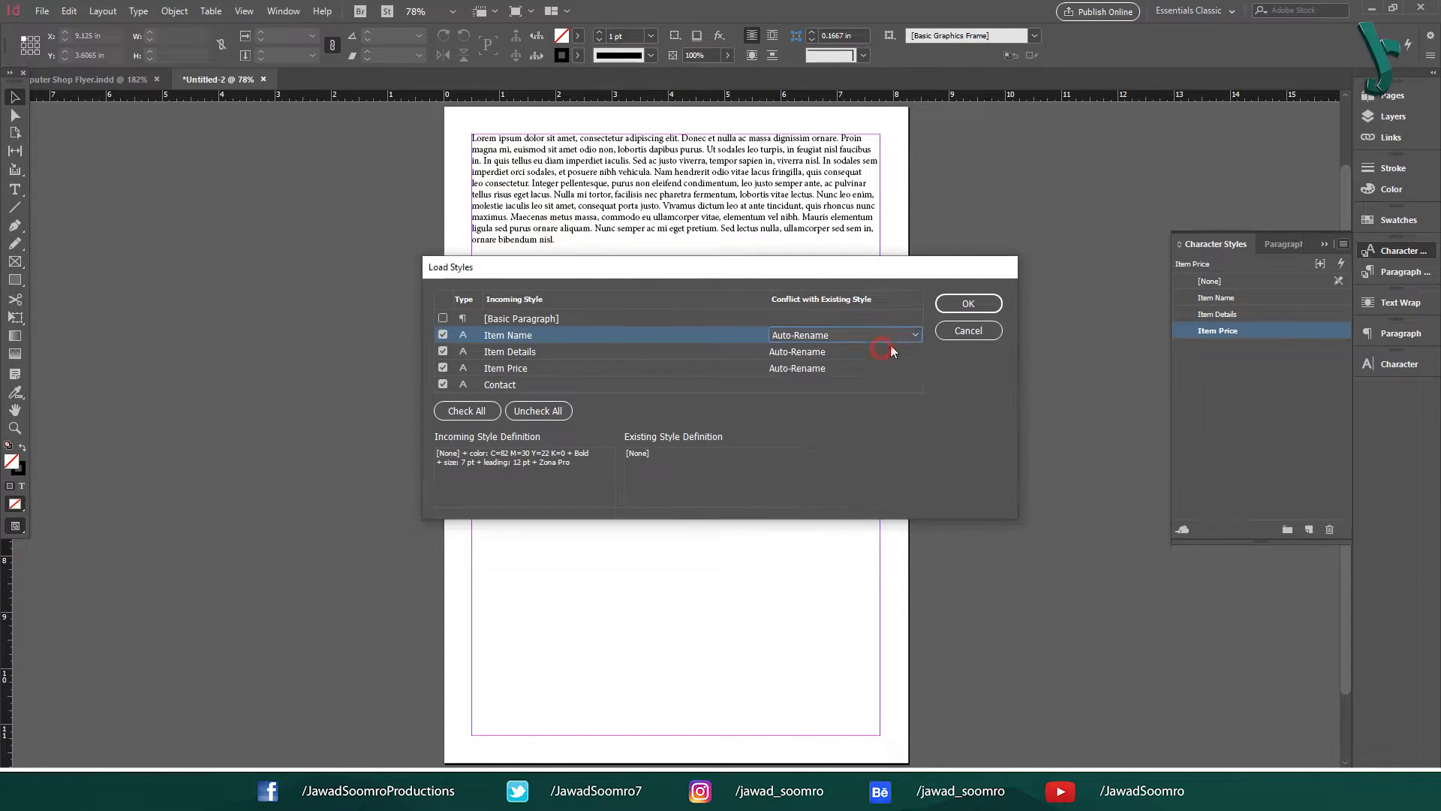
click(965, 303)
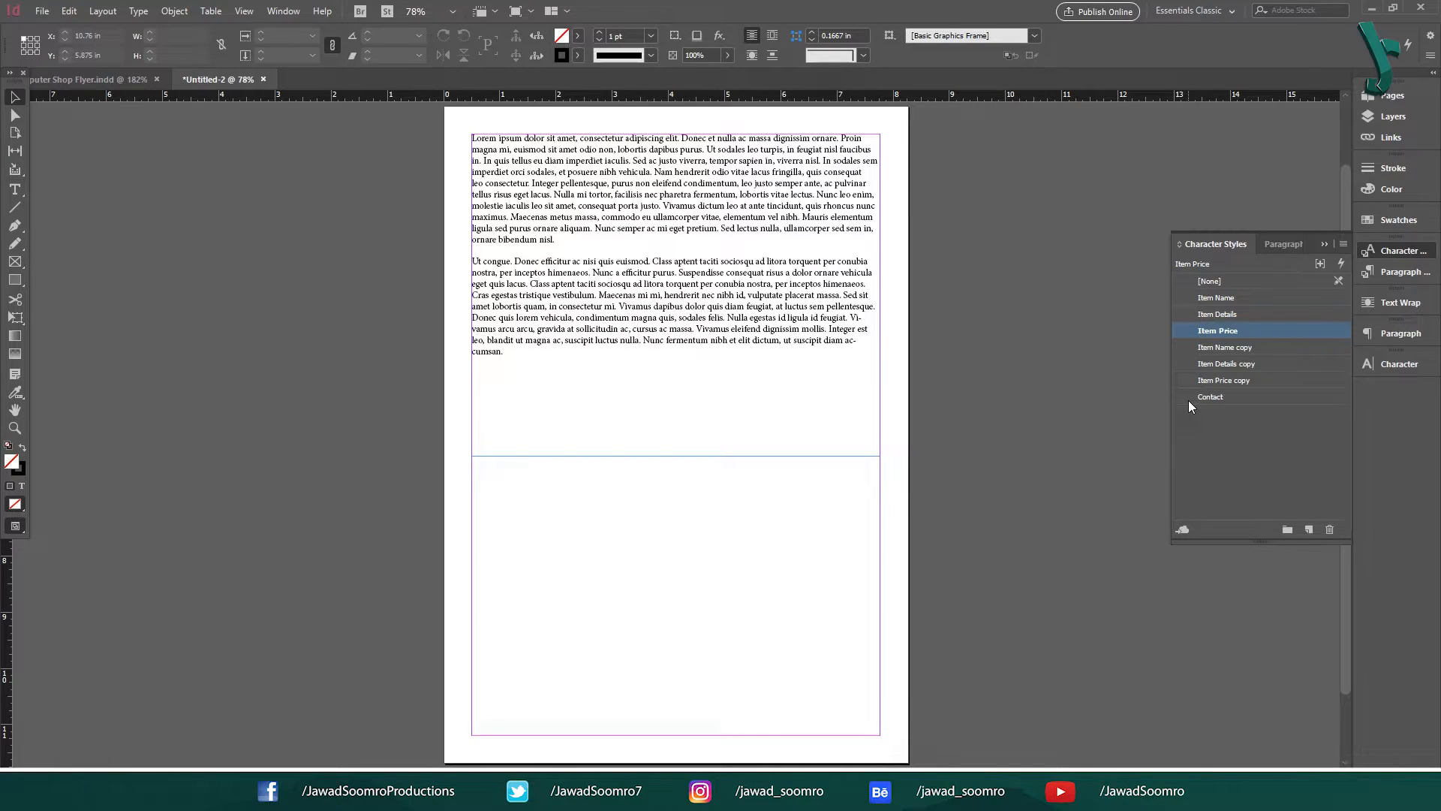
Delete all custom character styles, from Item Name through Contact.
click(1223, 348)
shift+click(1239, 397)
click(1257, 298)
shift+click(1259, 397)
click(1333, 528)
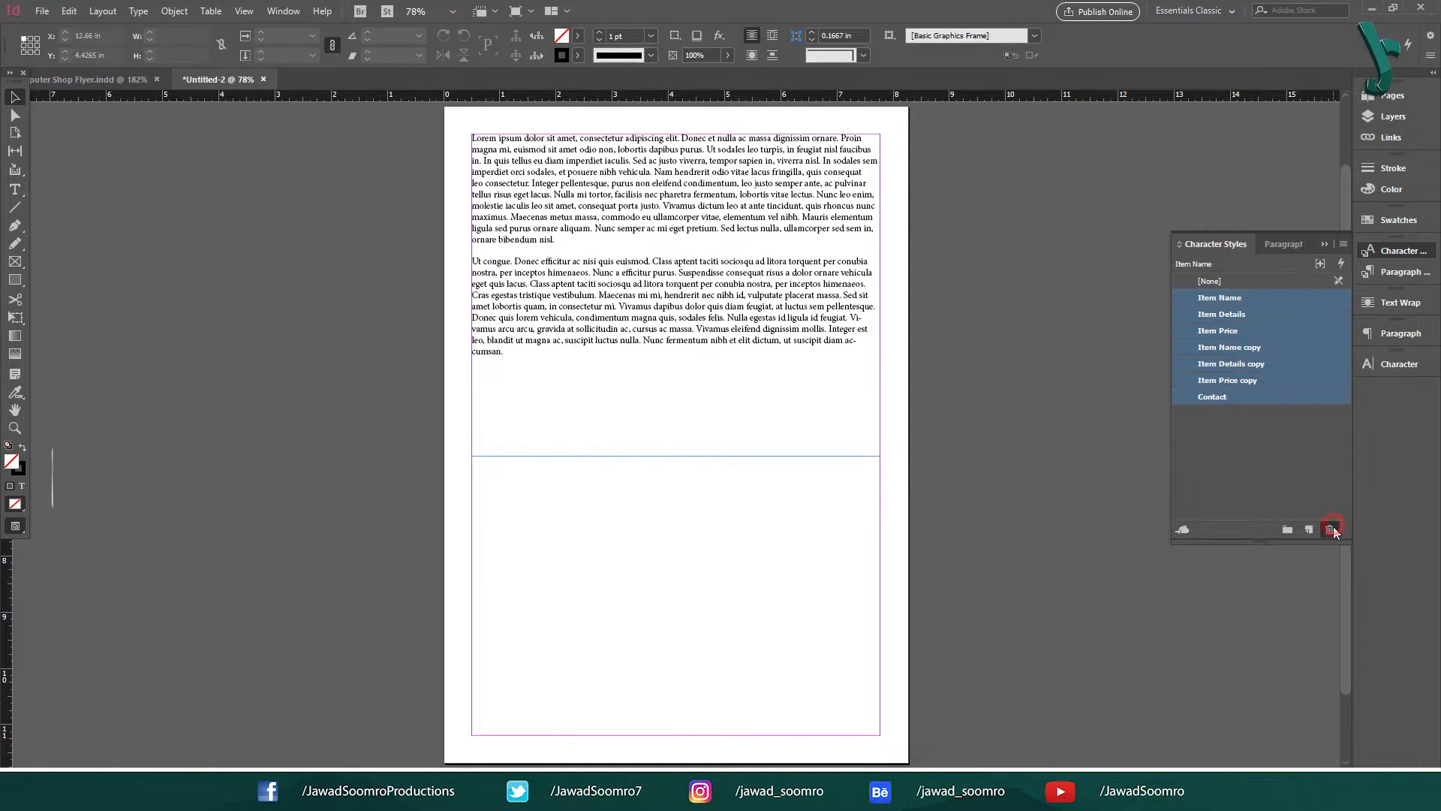
click(738, 444)
Load the character styles from the Computer Shop Flyer document with the default selection of incoming styles.
click(1343, 244)
click(1216, 390)
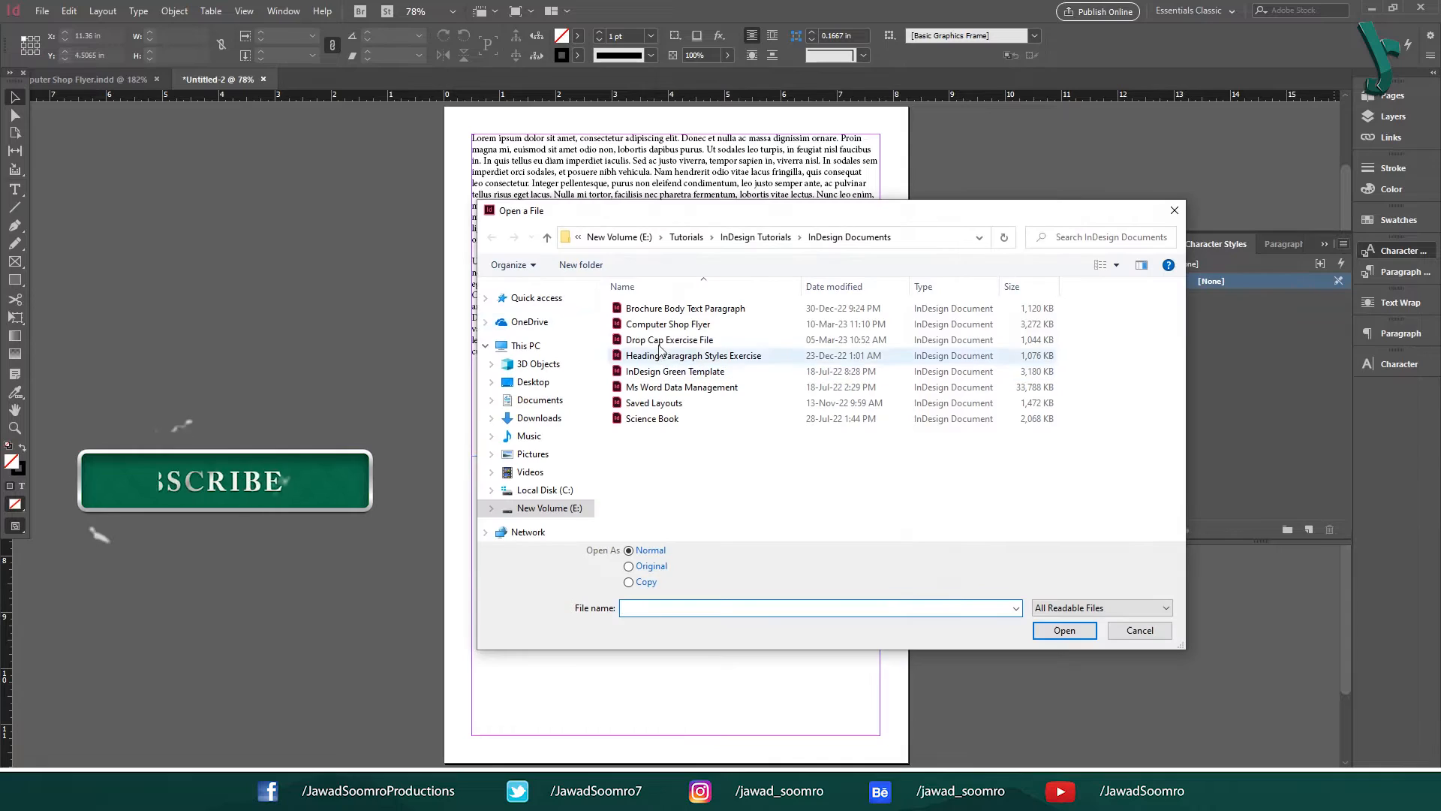
click(668, 325)
click(1065, 629)
click(973, 304)
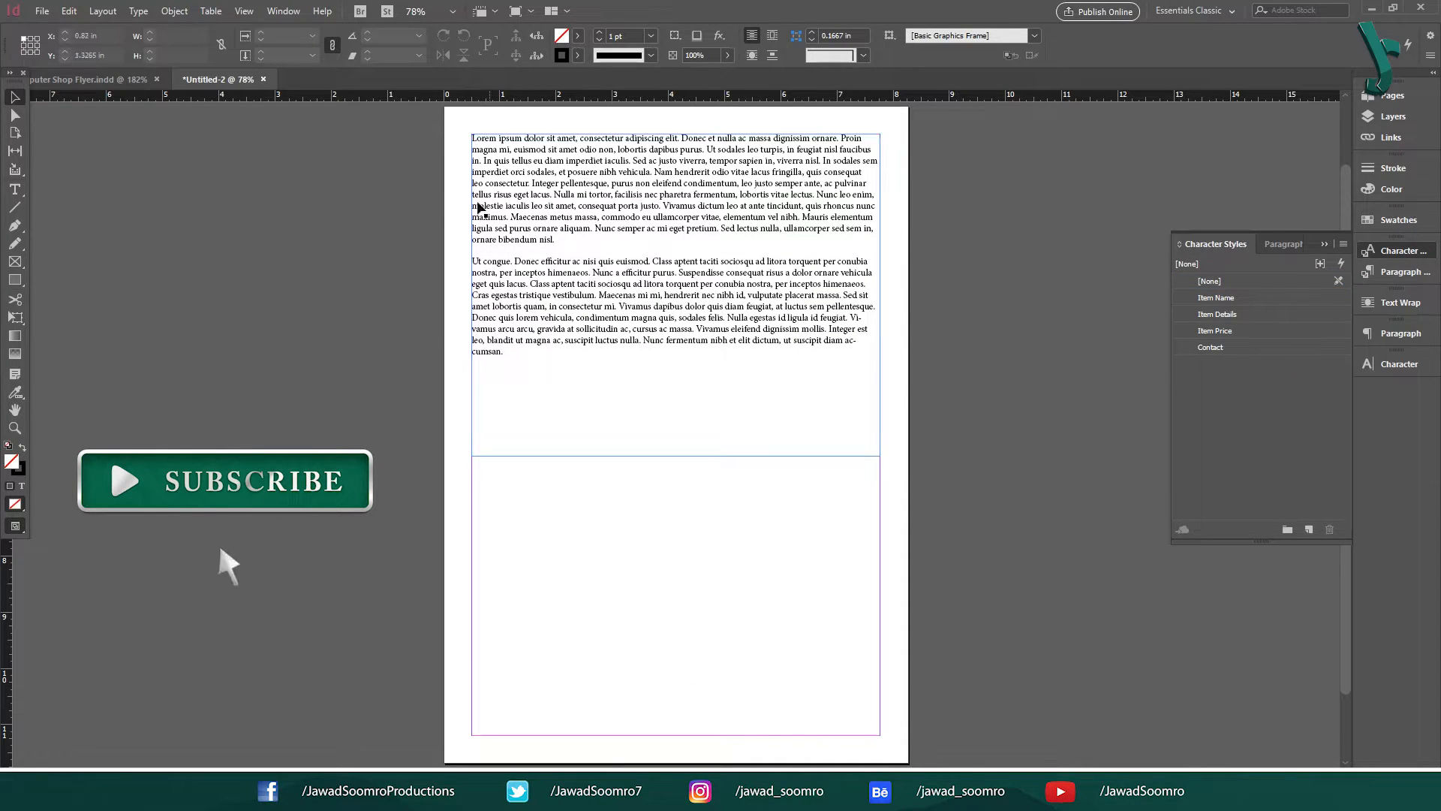
Split the first paragraph into separate paragraphs after "consectetur adipiscing elit" and before "Nulla mi tortor".
double_click(501, 208)
click(580, 138)
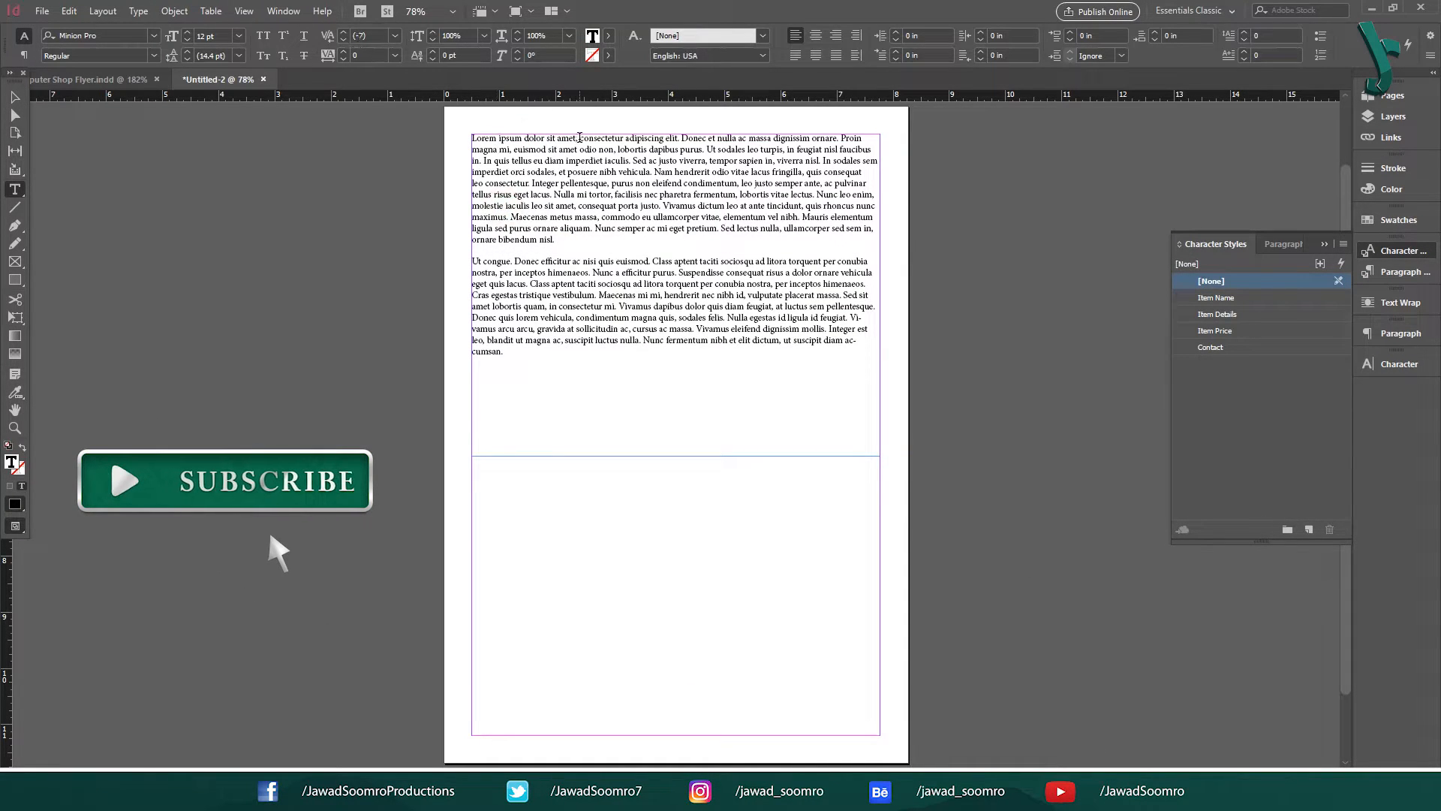
click(680, 138)
key(Return)
click(738, 206)
key(Return)
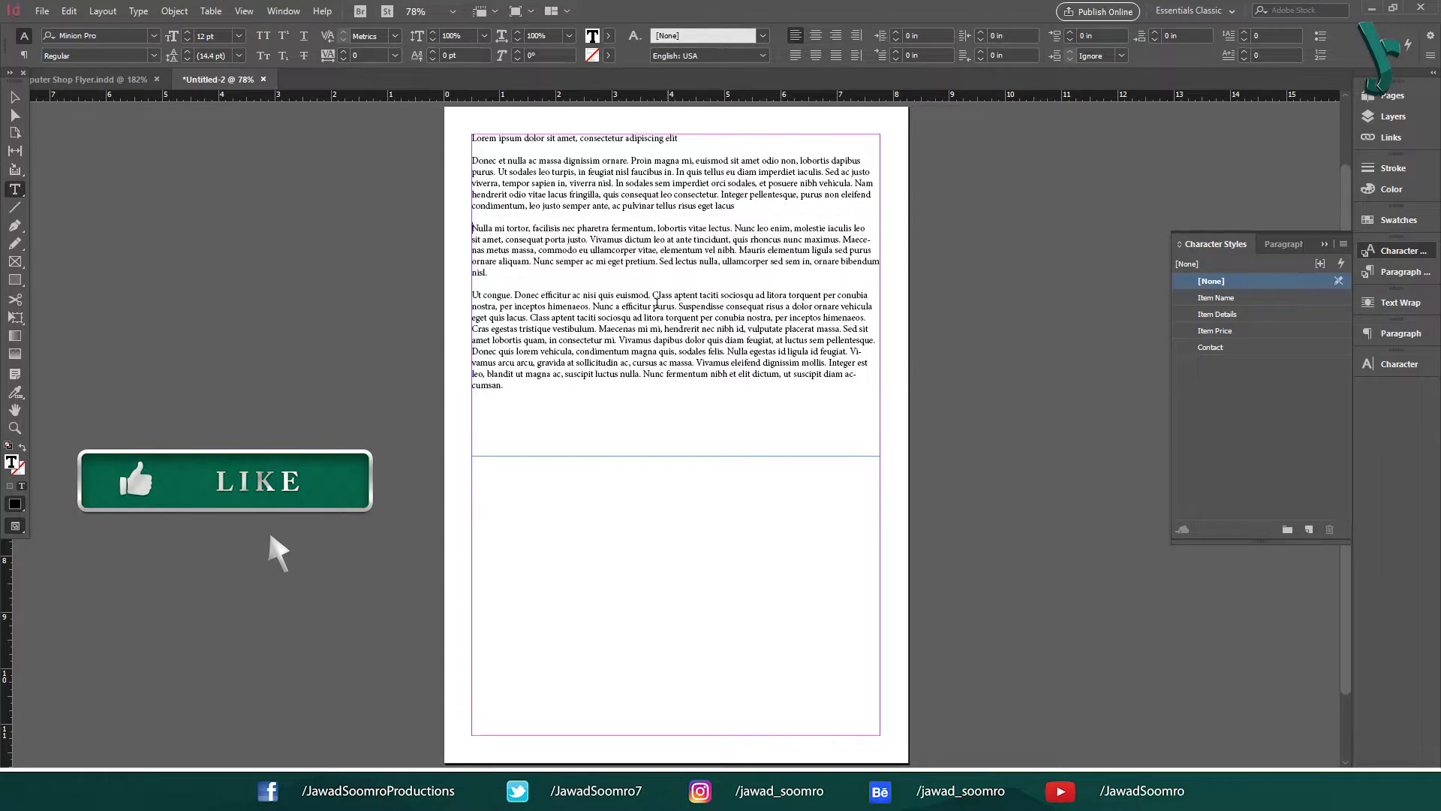
Shorten the second paragraph to "Donec et nulla ac" and the third to "Nulla mi tortor, facilisis nec pharetra fermentum" above "Sed lectus nulla".
drag(537, 160, 735, 205)
key(BackSpace)
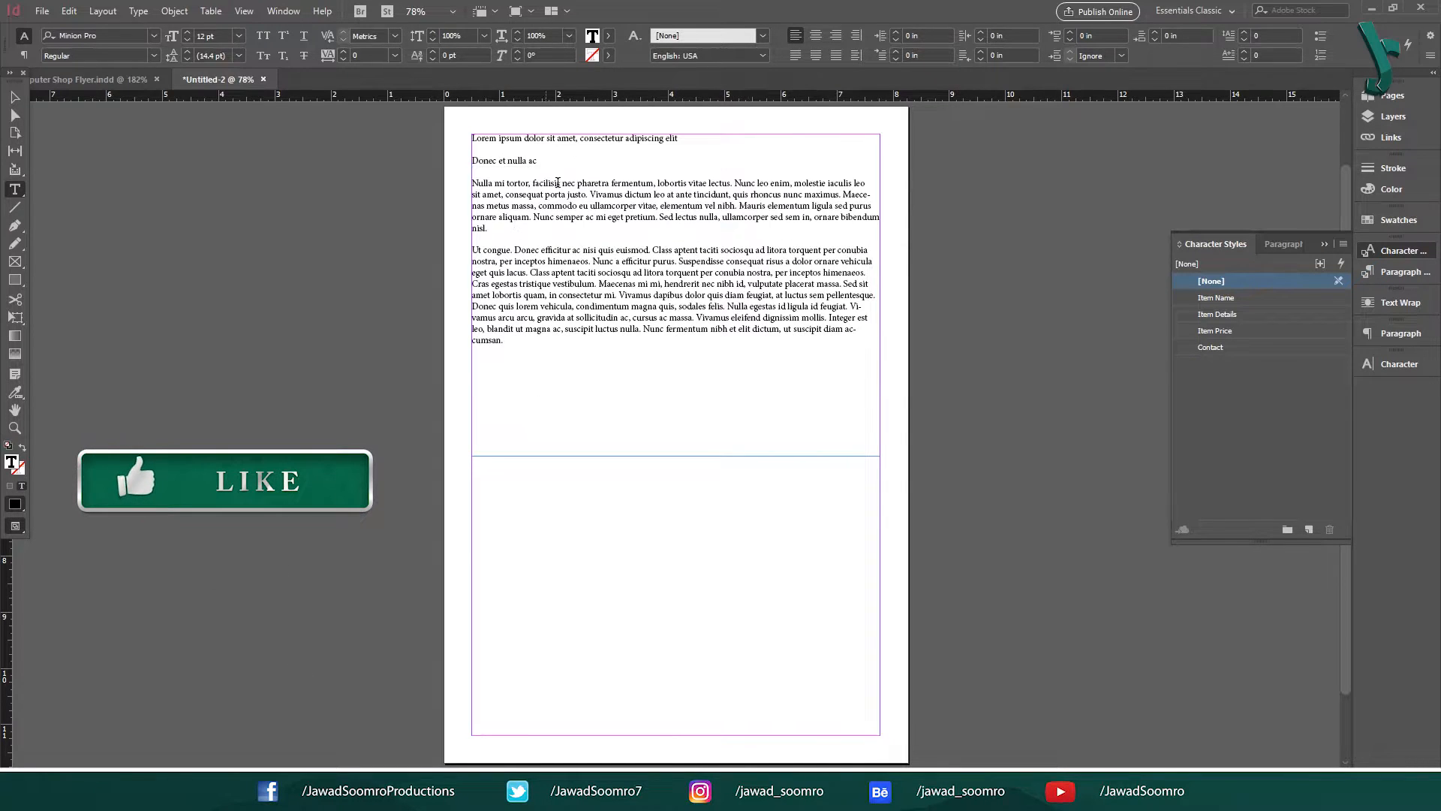
drag(557, 183, 629, 220)
key(BackSpace)
key(Return)
key(BackSpace)
End the "Ut congue" paragraph after "per inceptos himenaeos" and start a new paragraph with the text that follows.
click(674, 219)
click(593, 229)
key(BackSpace)
key(BackSpace)
key(Return)
key(Return)
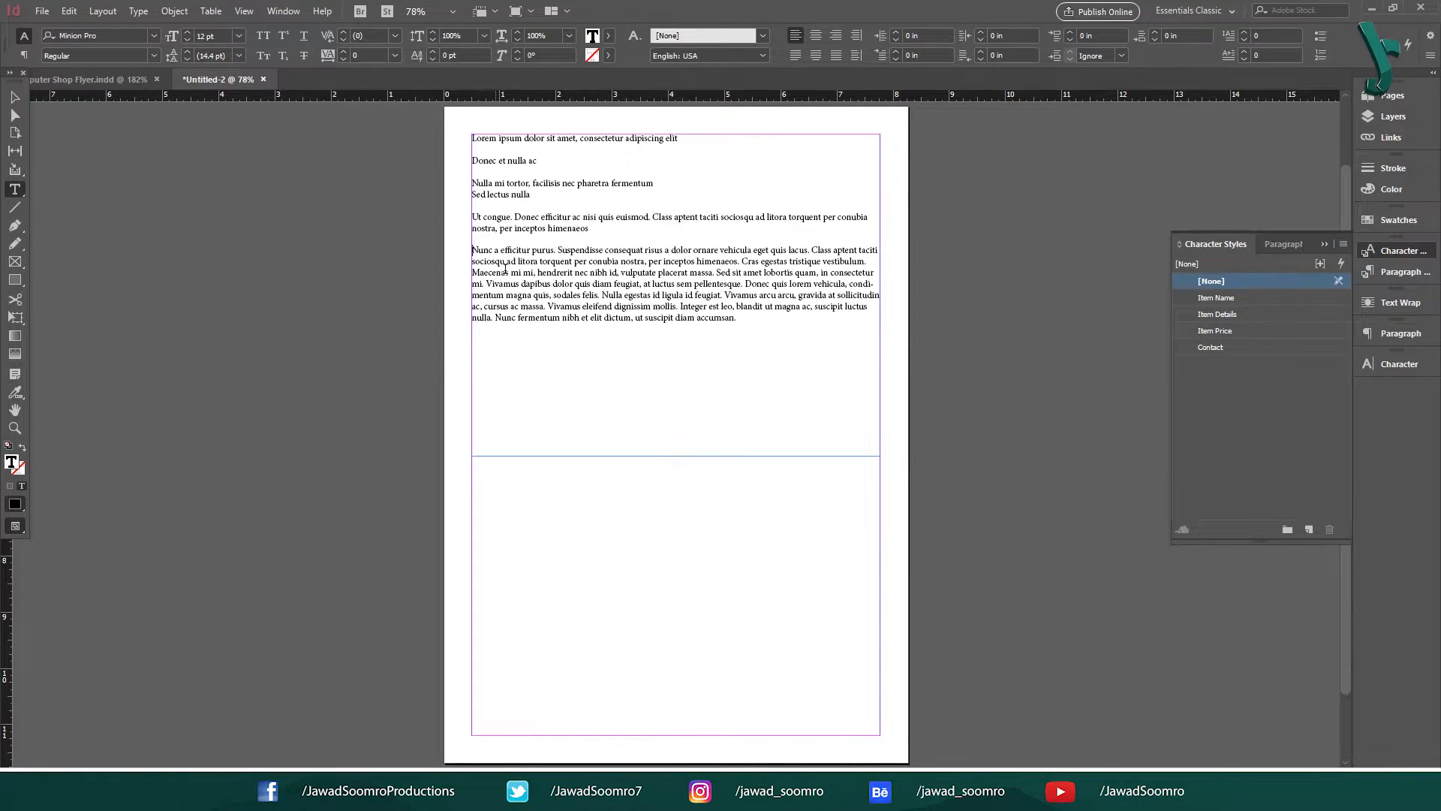
Reduce the last paragraph to the words "Class aptent".
drag(811, 250, 363, 337)
key(BackSpace)
key(BackSpace)
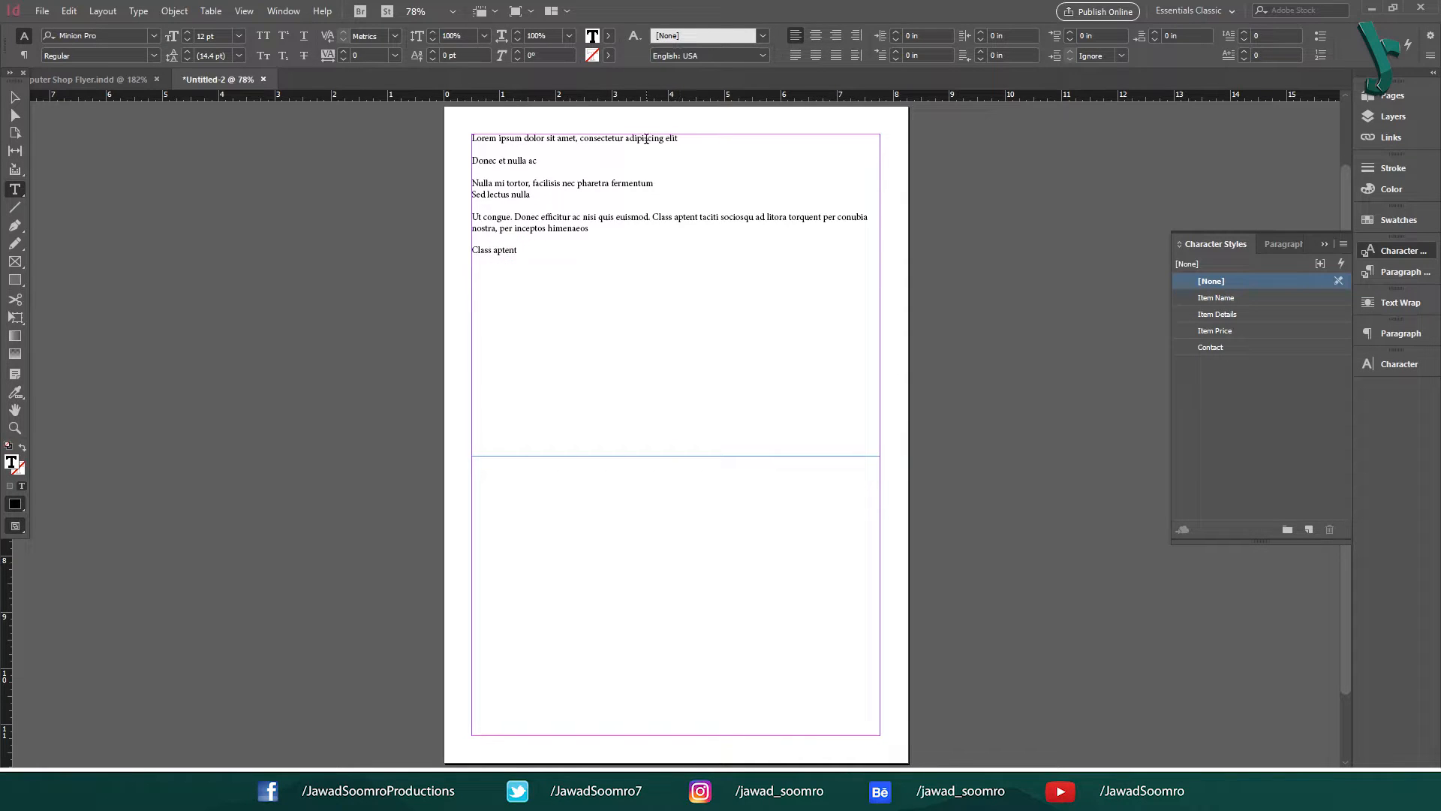
Put "Lorem ipsum" in its own paragraph and apply the Item Name character style to it.
click(525, 139)
key(Return)
key(Return)
drag(523, 139, 472, 139)
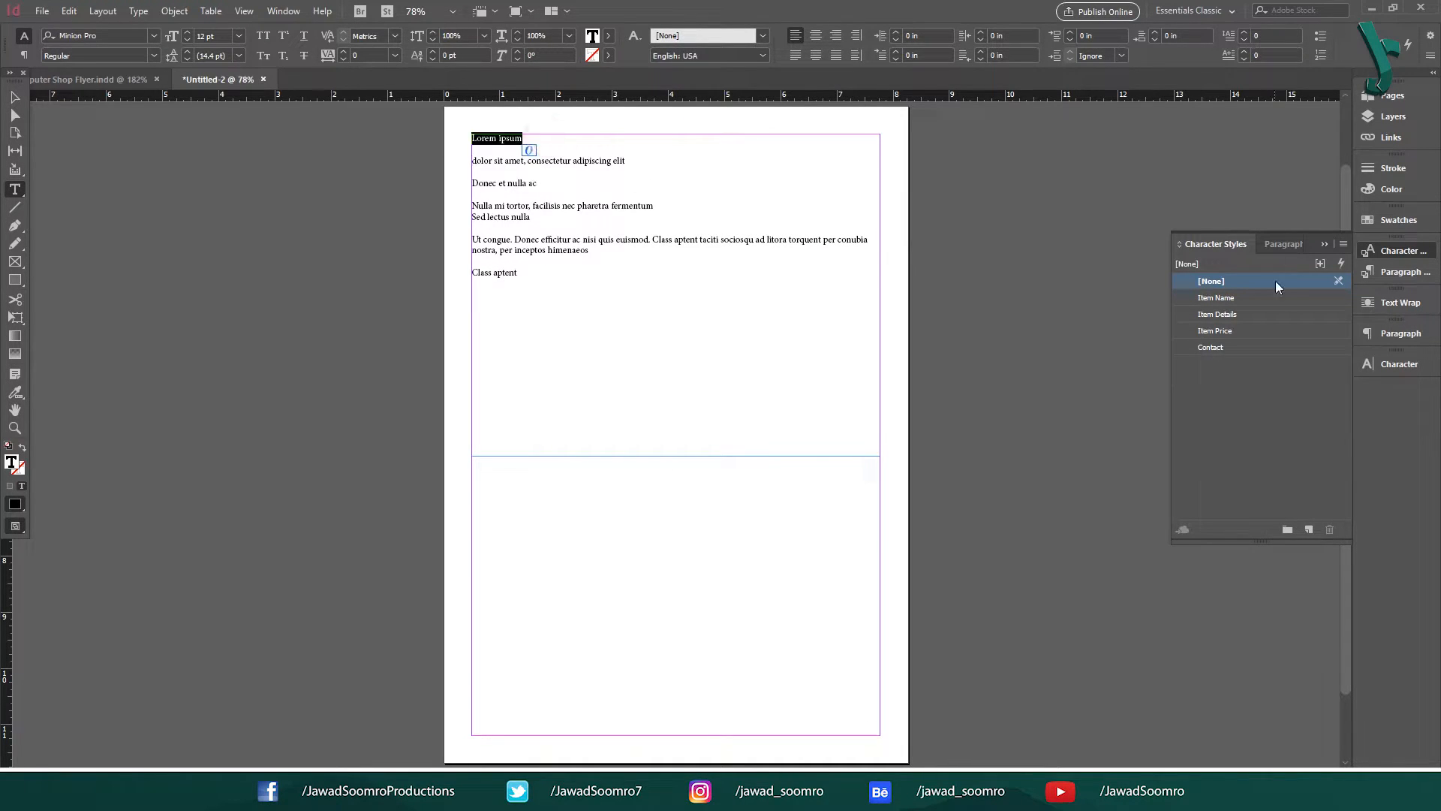
click(1261, 297)
Apply the Item Details style to "dolor sit amet, consectetur adipiscing elit" and the Item Price style to "Donec et nulla ac".
click(637, 164)
drag(637, 164, 412, 164)
click(1261, 314)
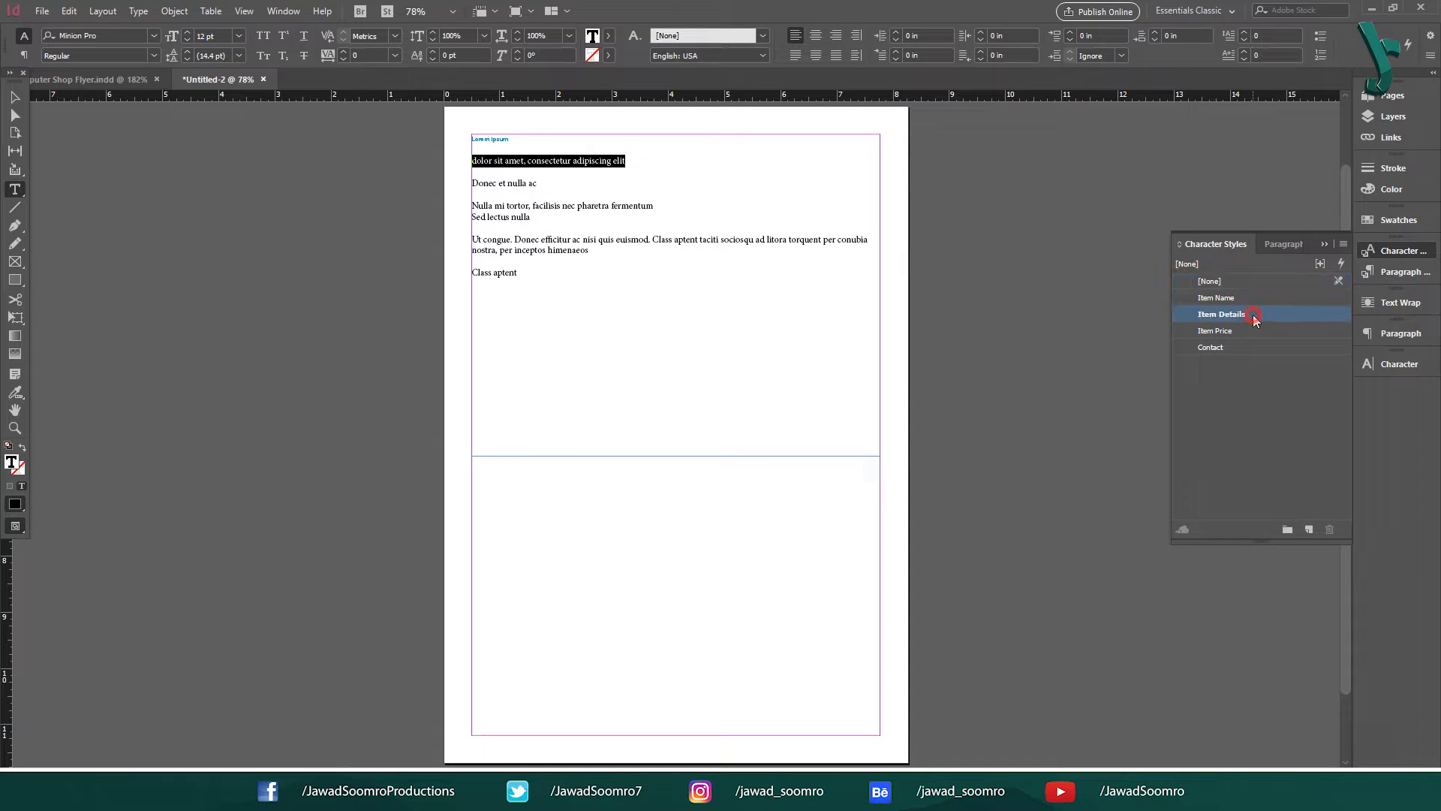
drag(571, 183, 449, 185)
click(1215, 330)
Try applying the Item Name style to the whole "Nulla mi tortor, facilisis nec pharetra fermentum" line.
click(654, 205)
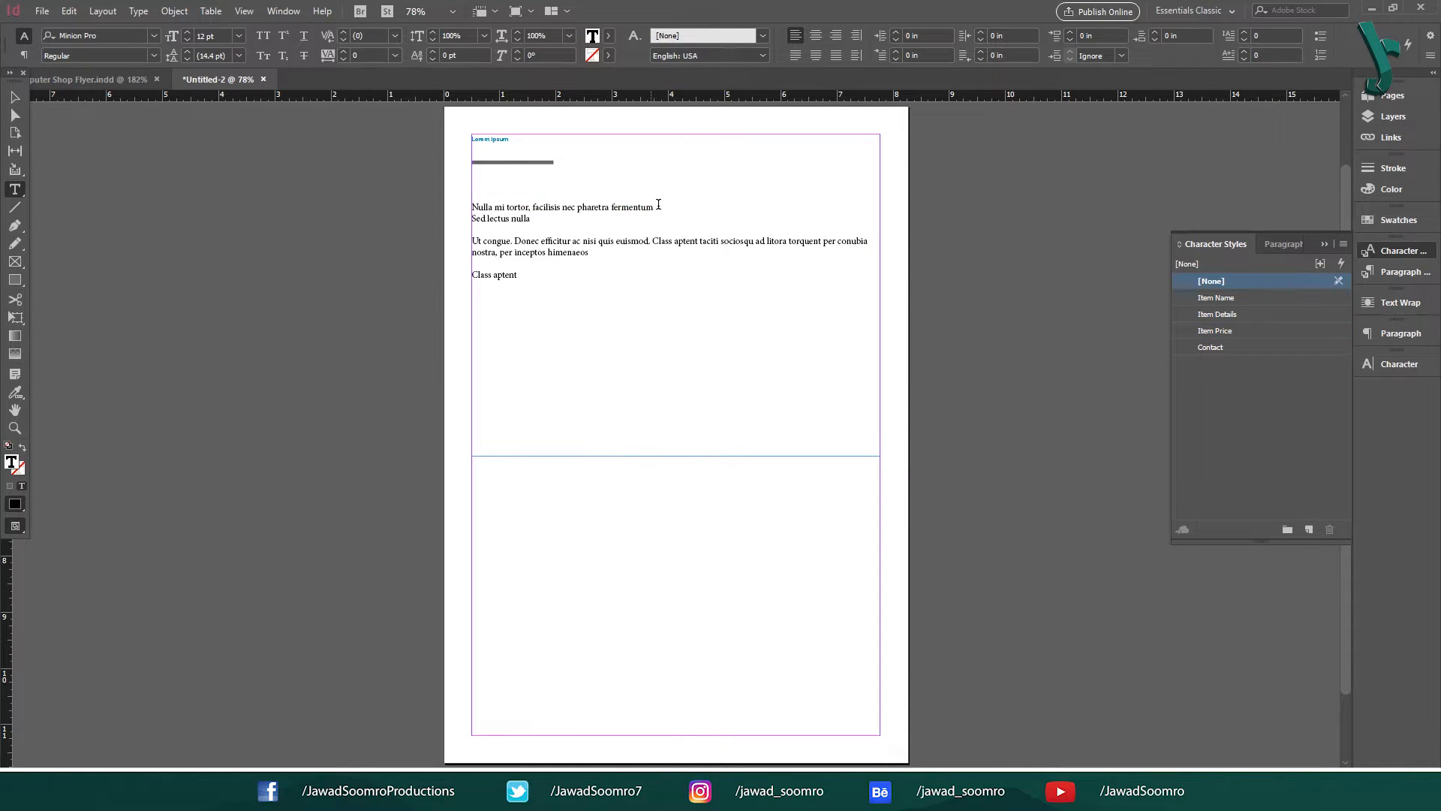
drag(654, 206, 472, 206)
click(1220, 298)
click(529, 216)
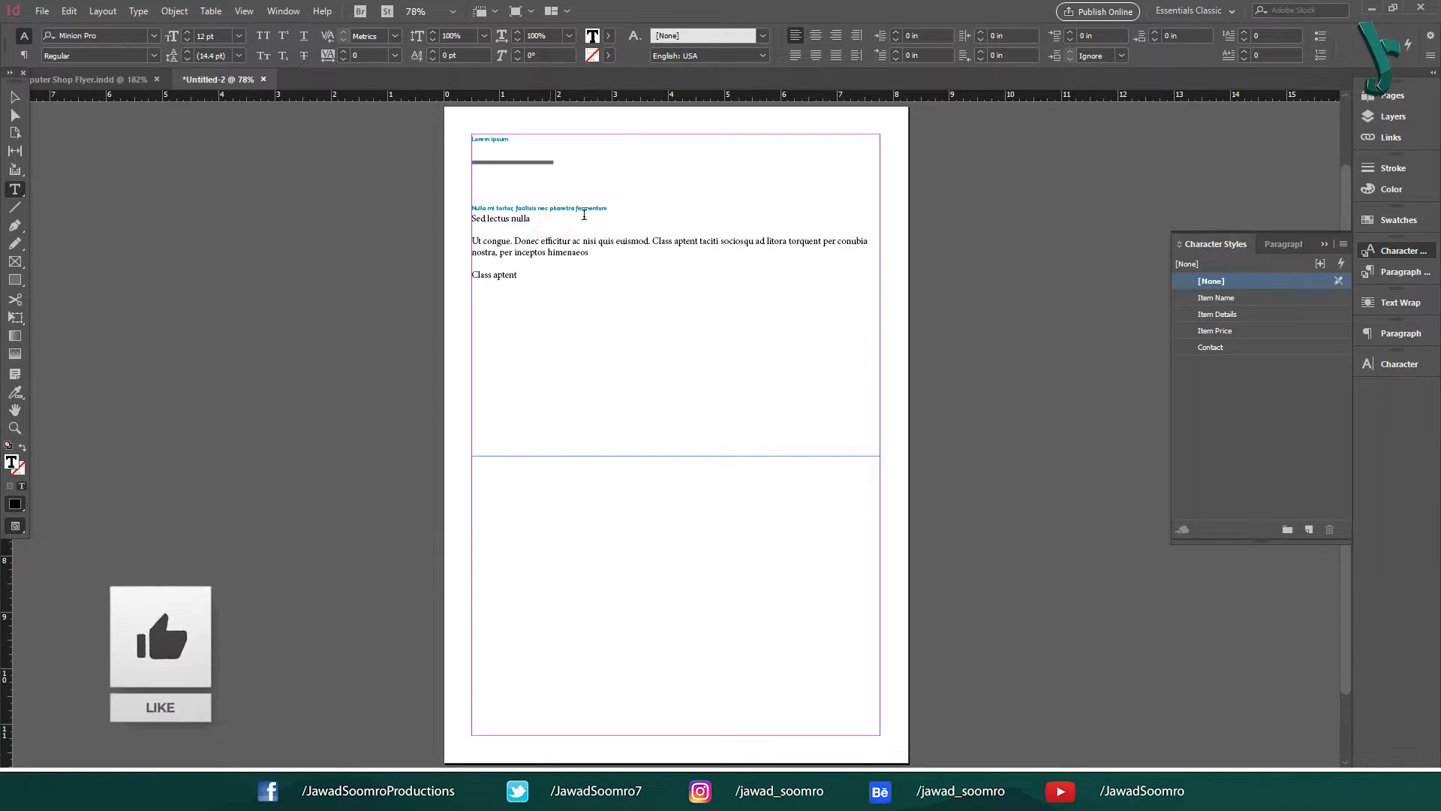
key(ctrl+z)
Split the line after "Nulla mi tortor," and style its parts as Item Name and Item Details, with "Sed lectus nulla" as Item Price.
click(535, 207)
key(Return)
key(Return)
drag(481, 230, 469, 264)
click(1217, 314)
click(1214, 299)
click(1231, 331)
Put "Ut congue" in its own paragraph and apply the Item Name style to it.
click(512, 263)
key(Return)
key(Return)
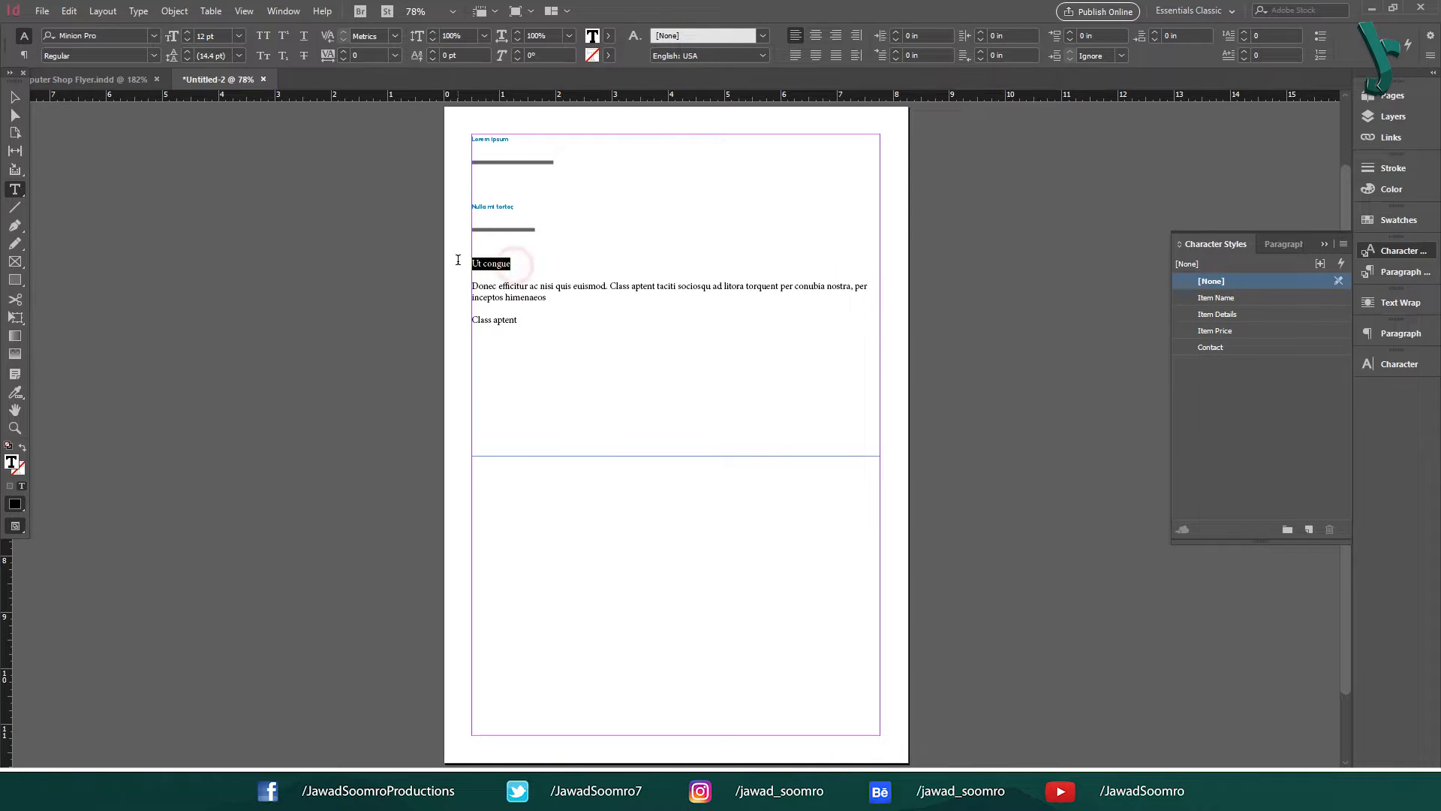
click(1216, 298)
Apply the Item Details style to the "Donec efficitur" paragraph and the Item Price style to "Class aptent".
drag(547, 297, 461, 308)
click(1237, 316)
click(1231, 331)
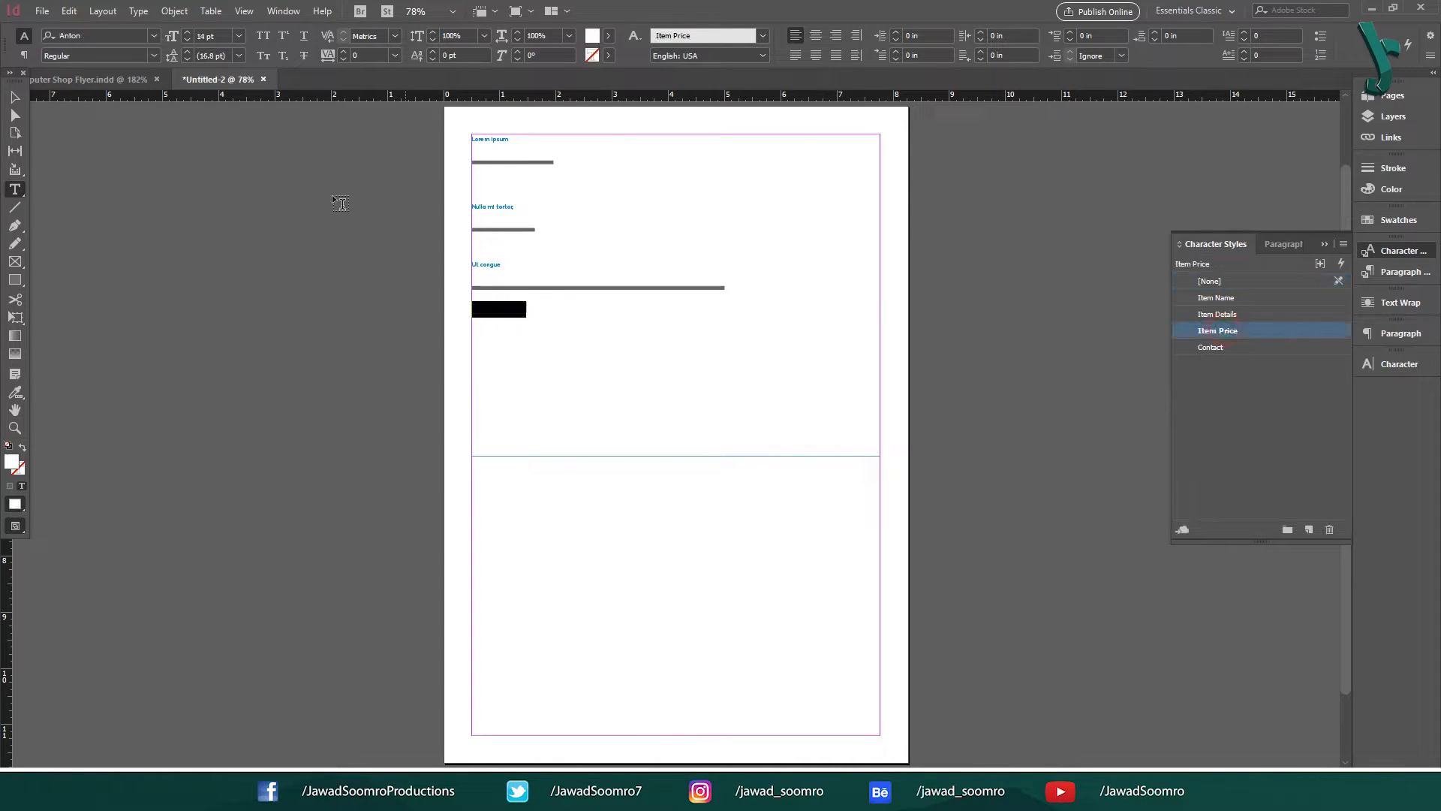
Set the Item Price style's character colour to the magenta swatch C=0 M=100 Y=0 K=0.
click(15, 97)
click(155, 170)
key(ctrl+equal)
key(ctrl+equal)
key(ctrl+equal)
key(ctrl+equal)
key(ctrl+equal)
drag(438, 258, 553, 352)
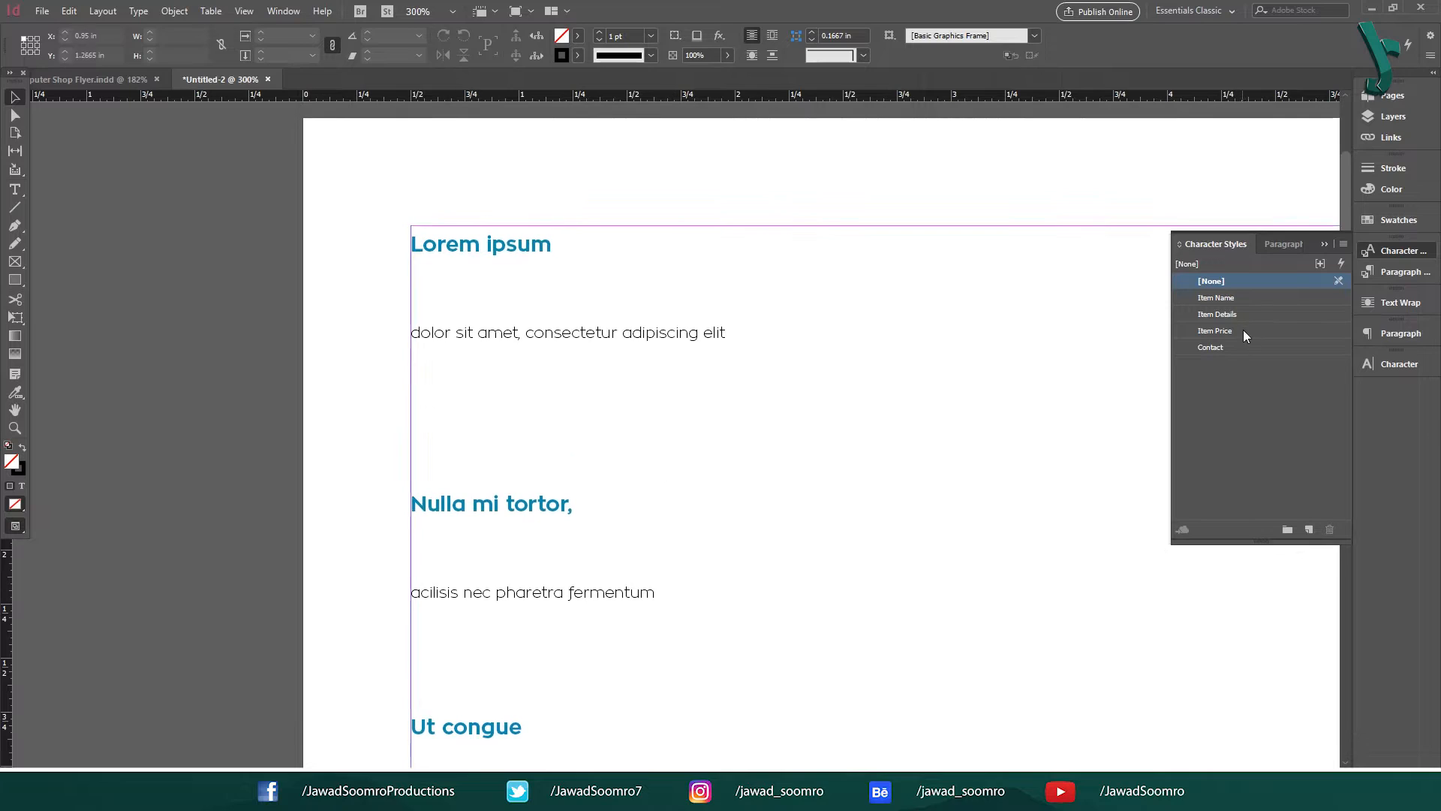
click(1278, 335)
double_click(1278, 335)
click(919, 195)
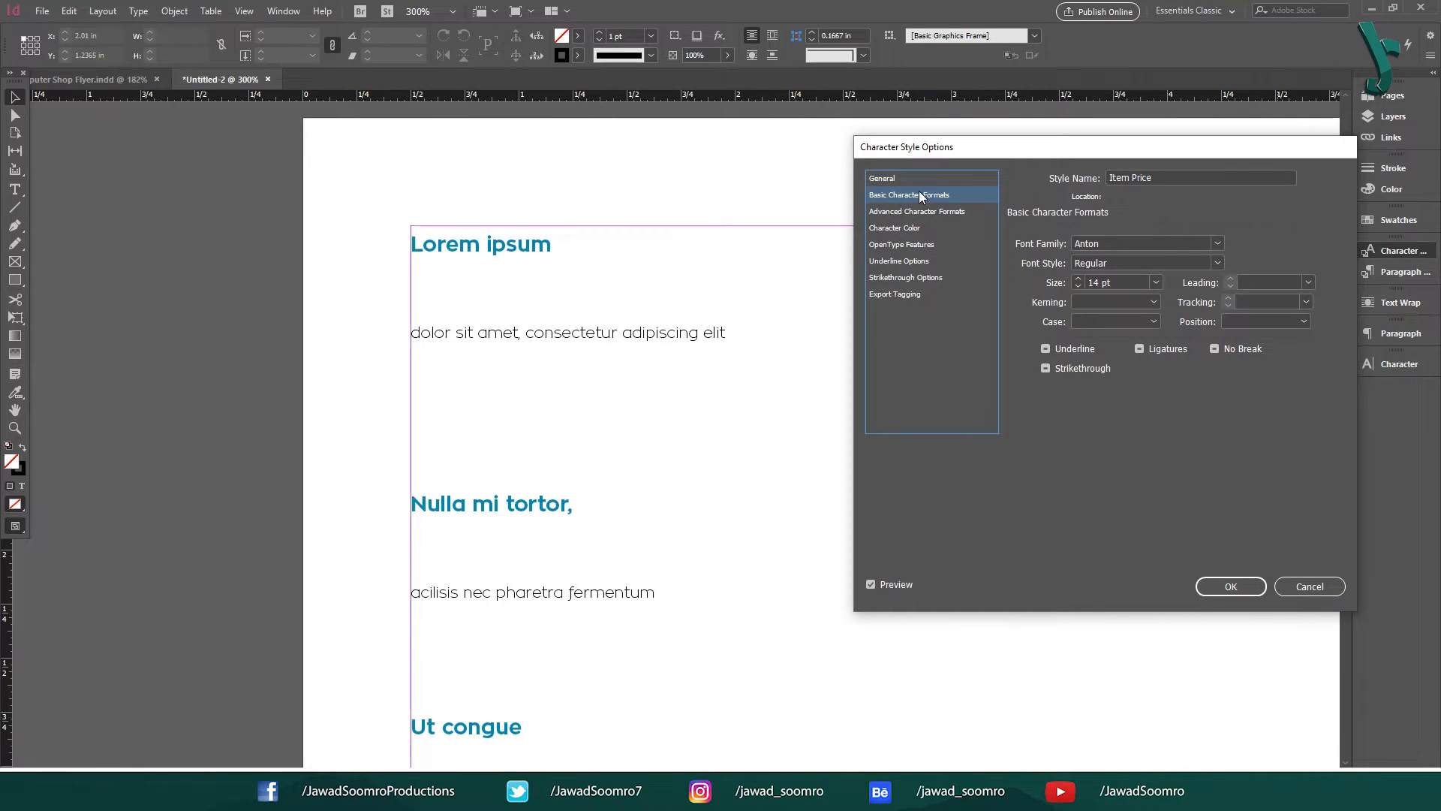
click(895, 228)
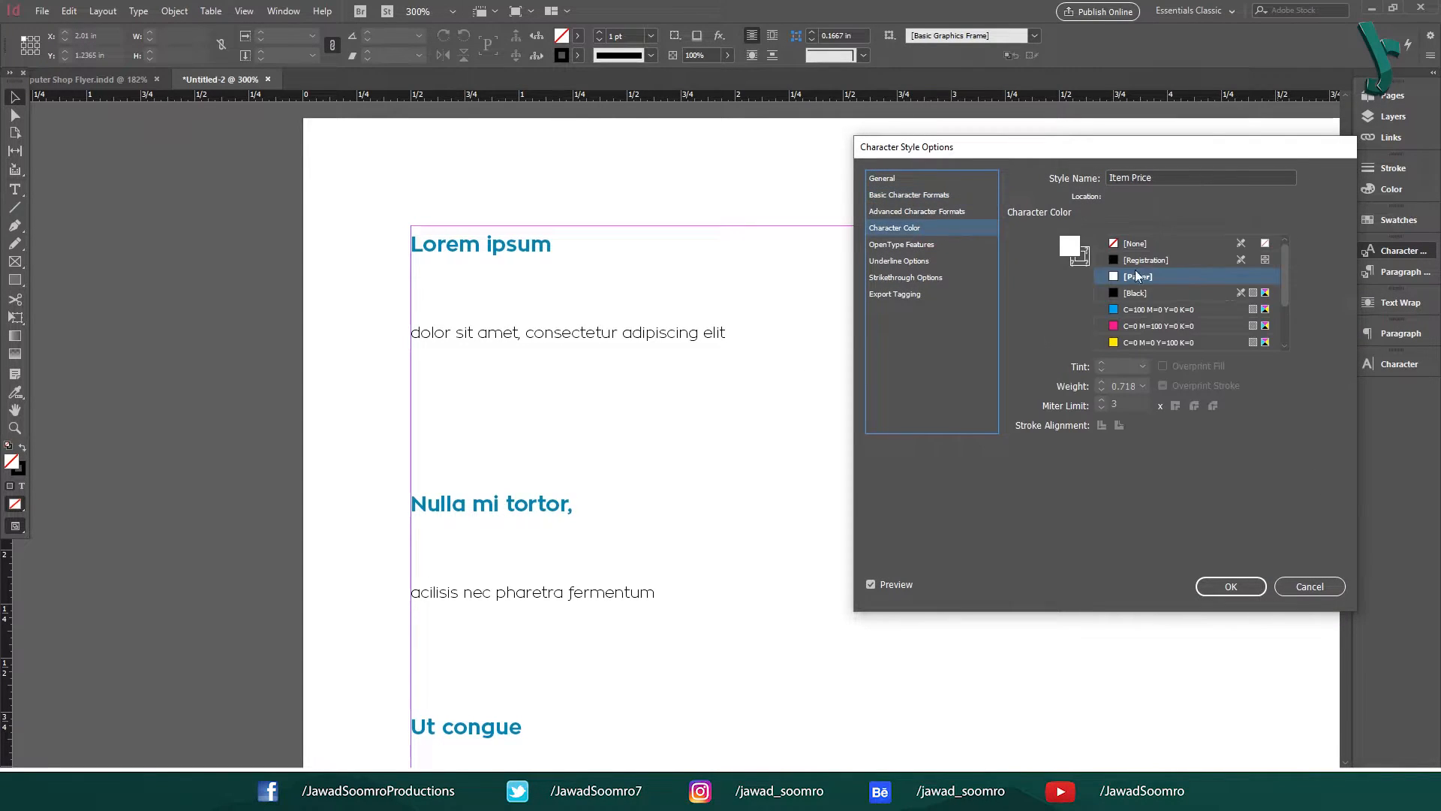
click(1141, 329)
click(1231, 586)
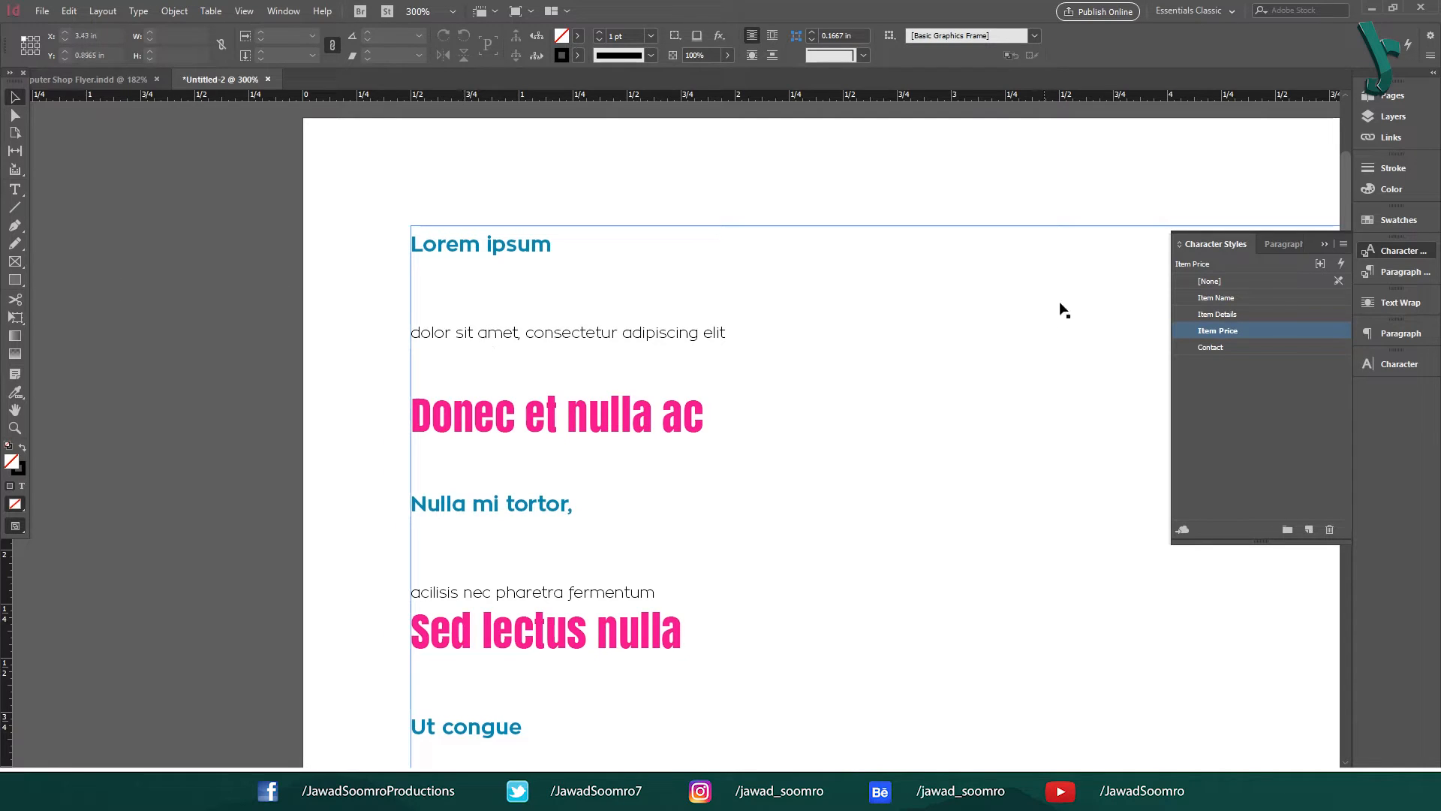
Set the Item Name character style's leading to 0 pt.
key(ctrl+minus)
key(ctrl+minus)
key(ctrl+minus)
double_click(1264, 297)
click(916, 194)
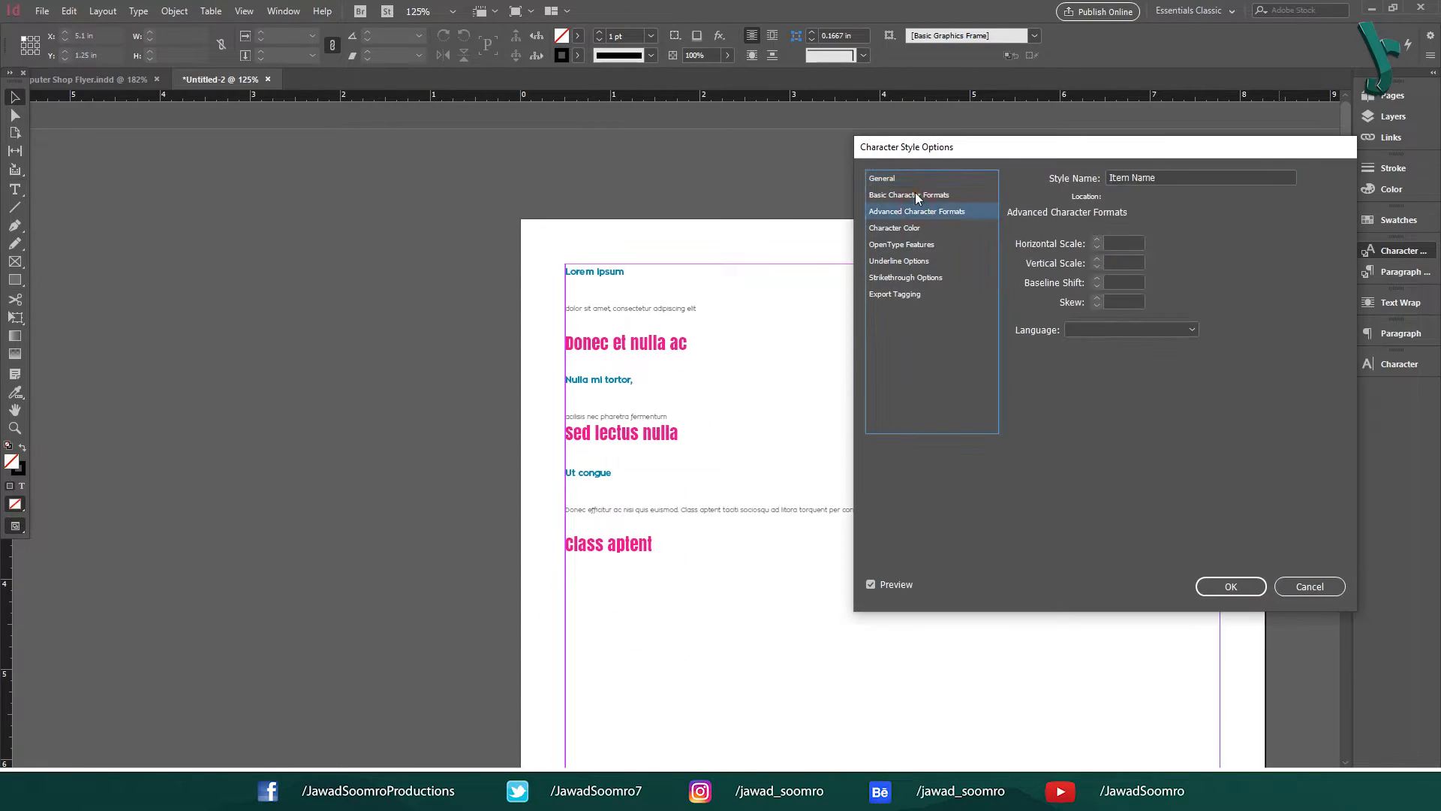
click(1230, 288)
click(1231, 287)
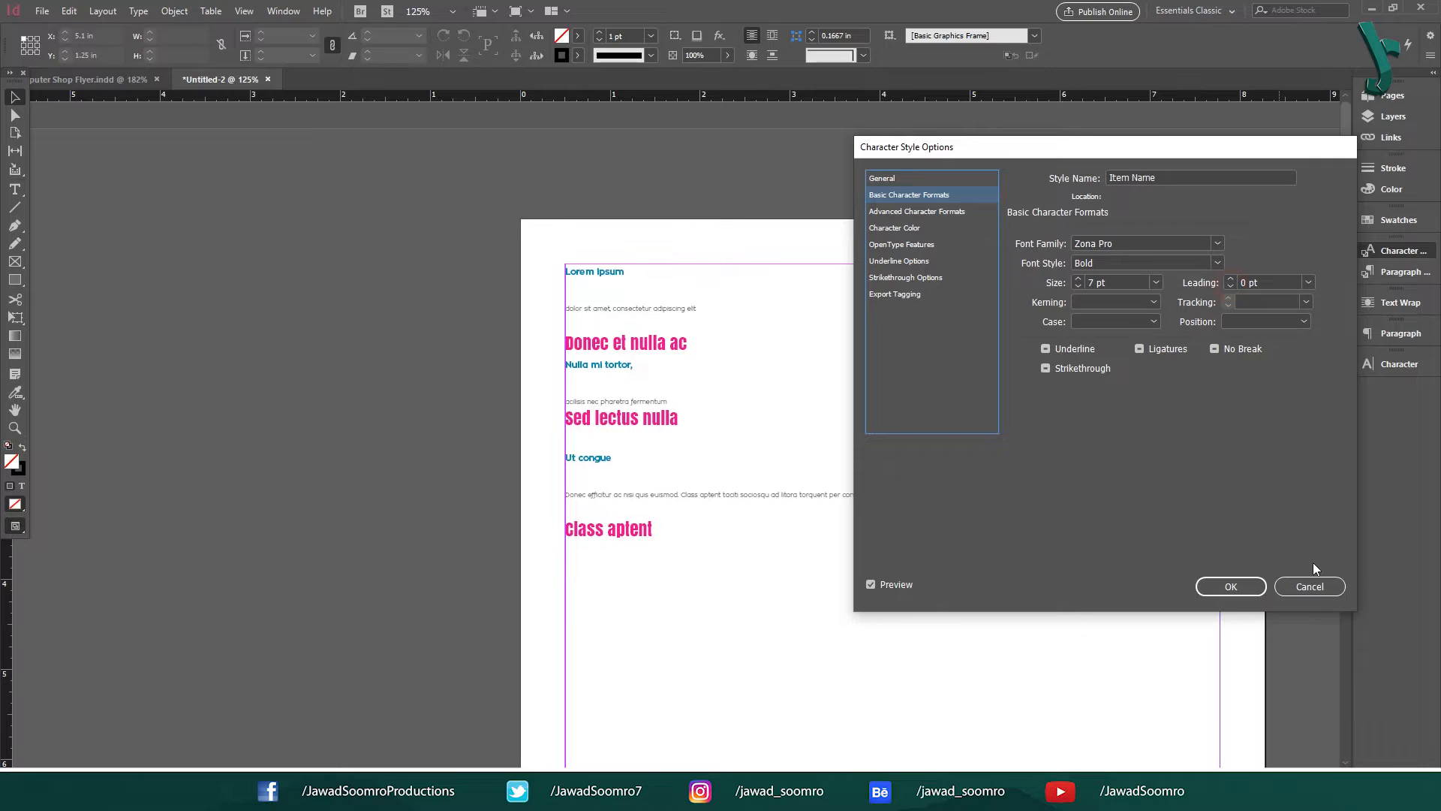
click(1231, 586)
Set the Item Details character style's leading to Auto.
double_click(1255, 316)
click(908, 194)
click(1308, 283)
click(1262, 314)
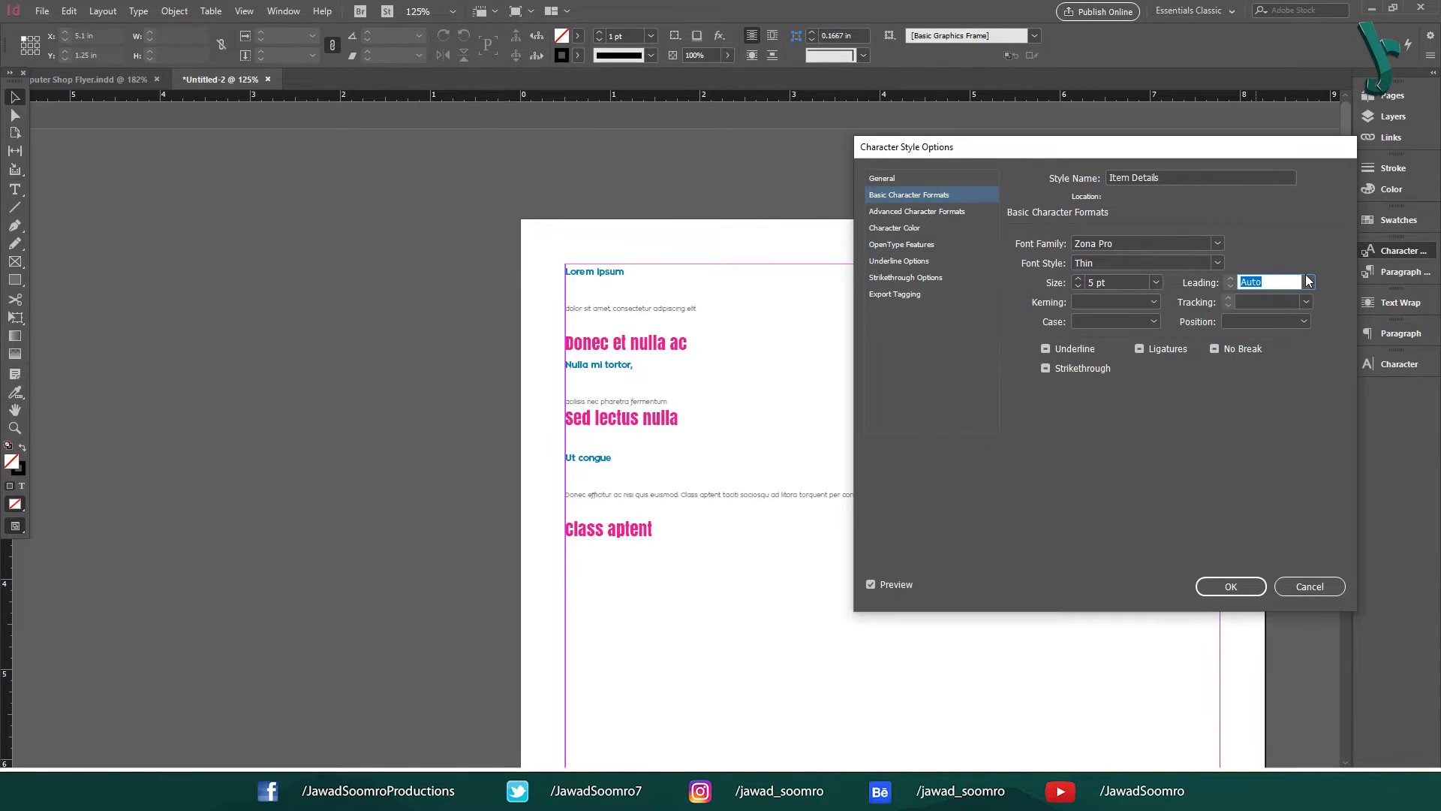
click(1231, 586)
Set the Item Price character style's leading to 0 pt.
double_click(1258, 325)
click(1258, 283)
text(0)
click(1228, 584)
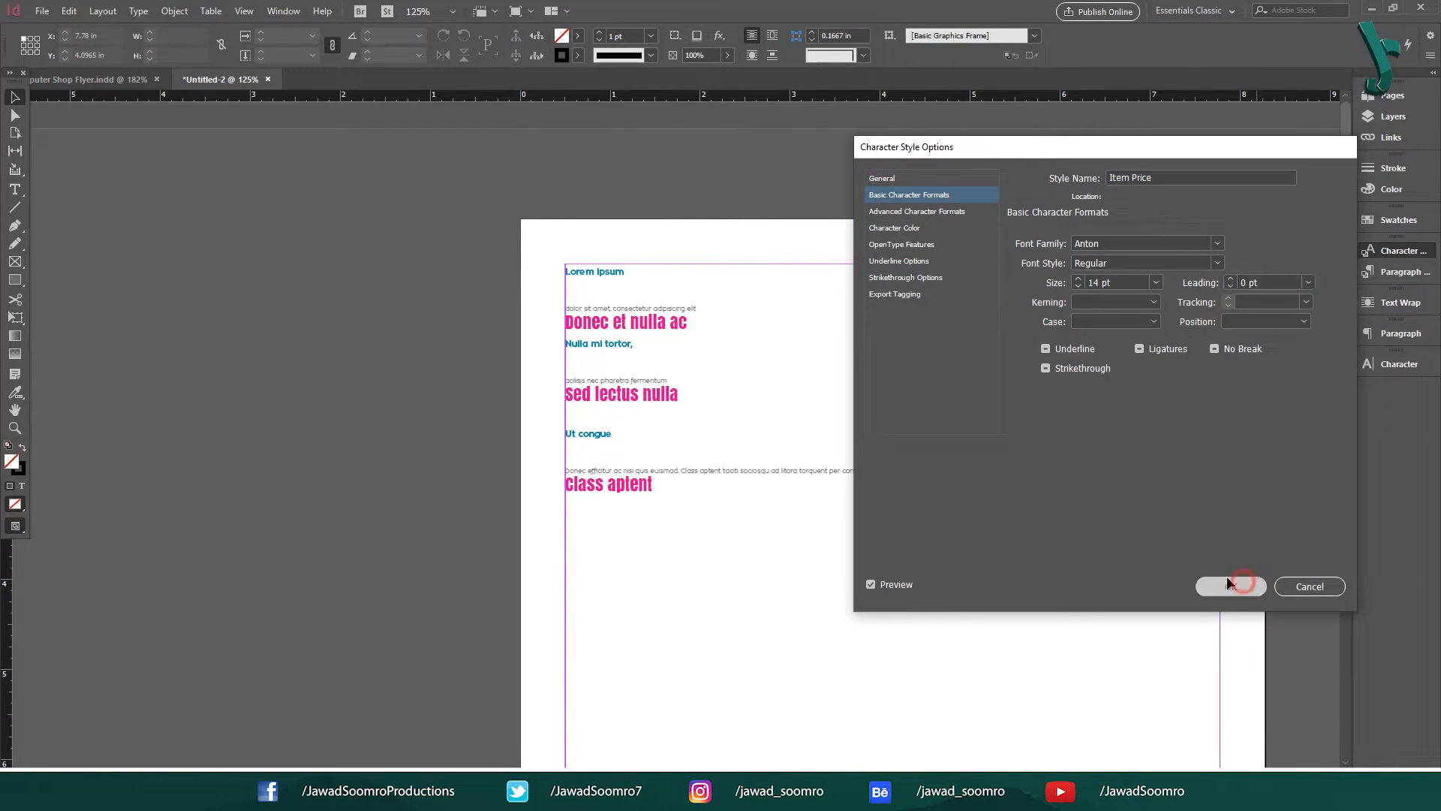
double_click(1256, 329)
click(904, 194)
click(1322, 580)
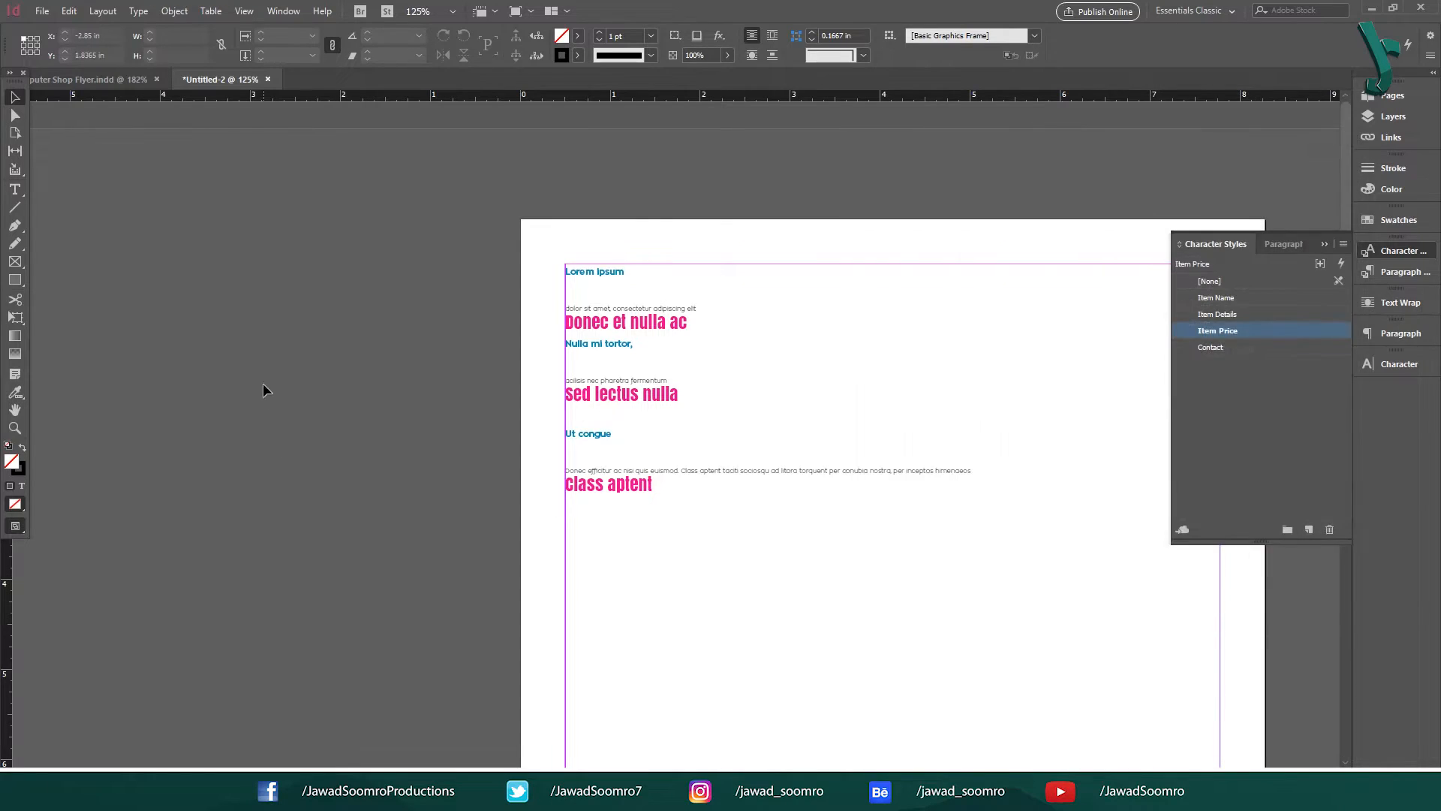
Remove the blank lines below each item name and above "Ut congue" to tighten the text.
click(15, 189)
click(585, 455)
key(BackSpace)
click(649, 360)
key(BackSpace)
click(617, 290)
key(BackSpace)
click(623, 383)
key(BackSpace)
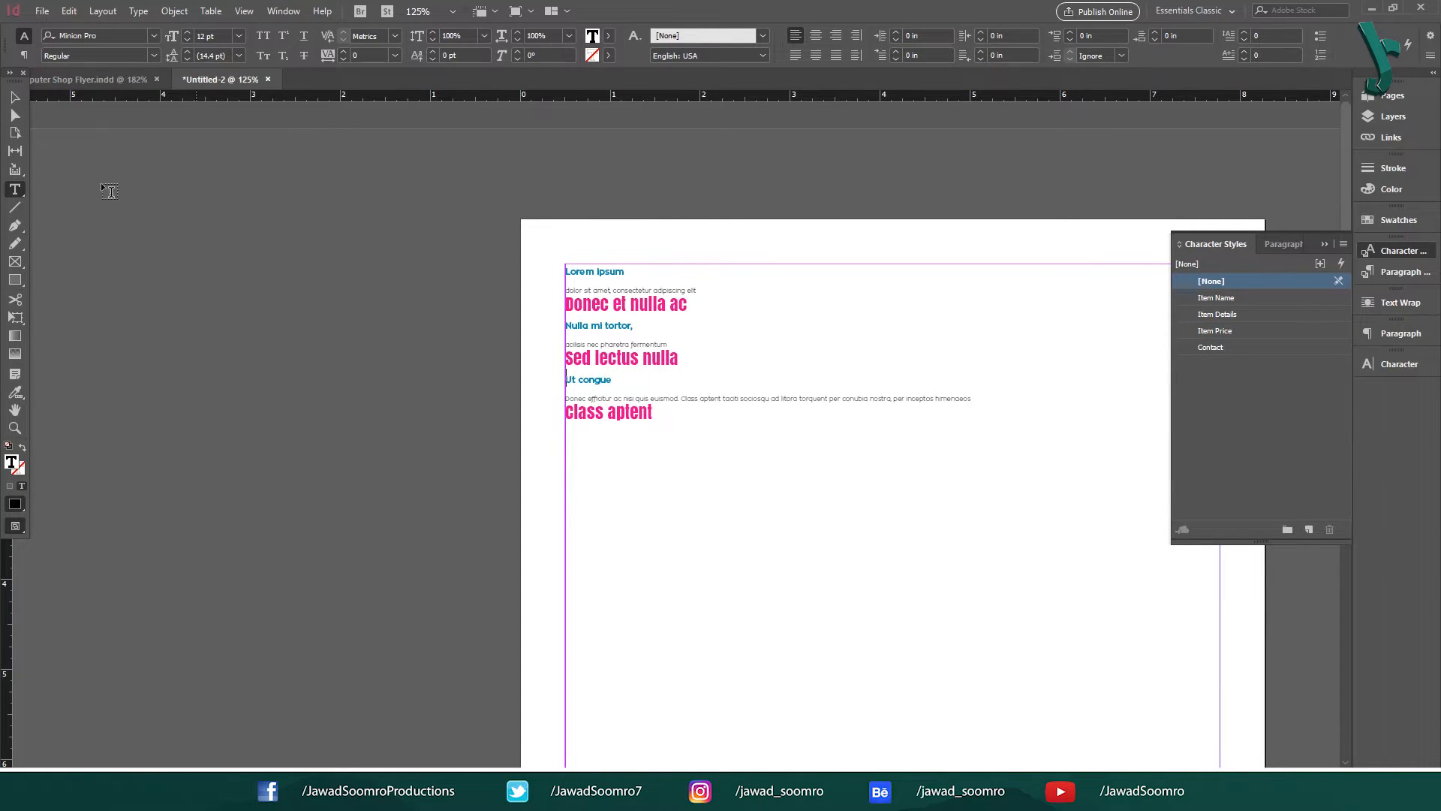
click(15, 96)
click(183, 200)
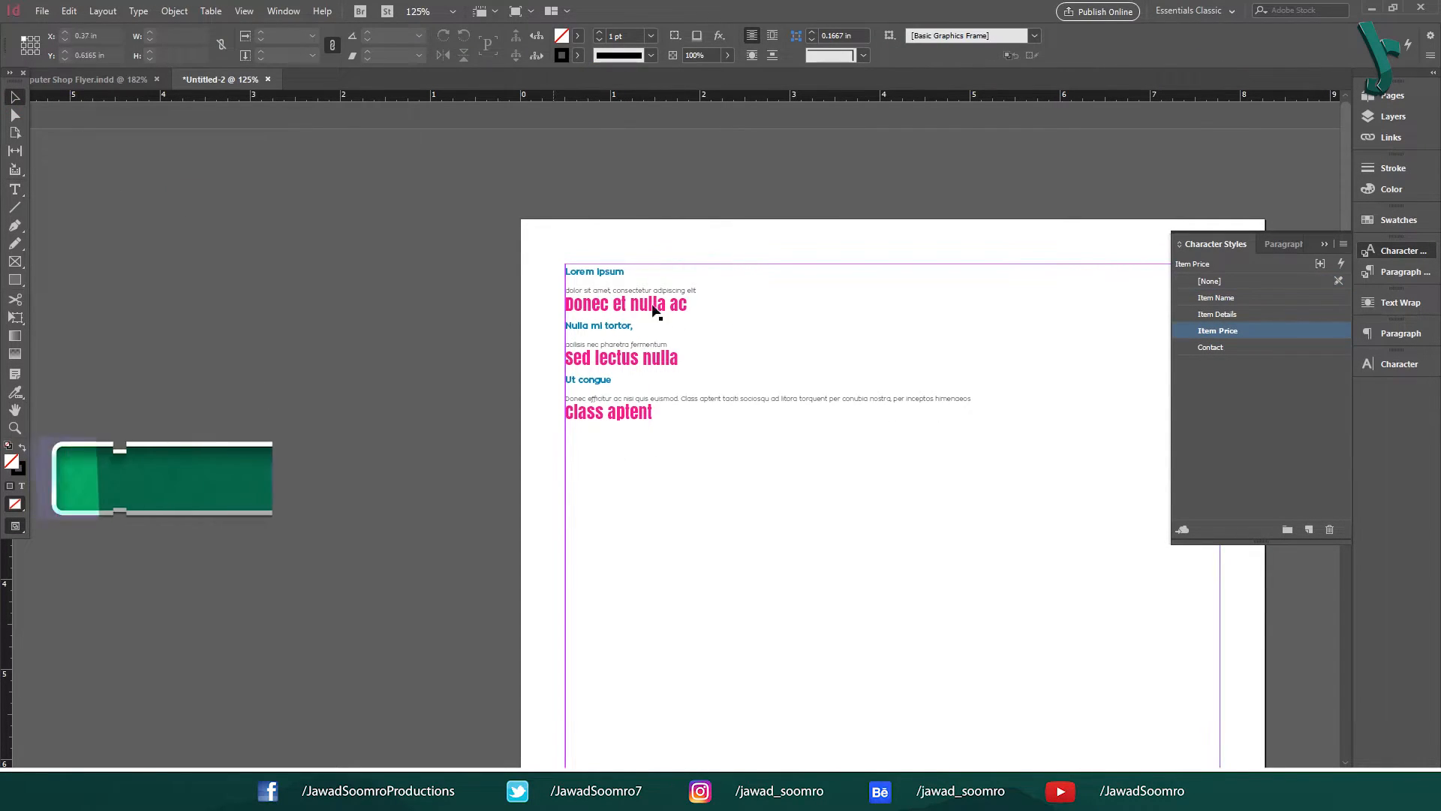
Draw a rectangle about 1.37 in wide and 0.2 in high over the "Donec et nulla ac" price text.
key(ctrl+equal)
key(ctrl+equal)
key(ctrl+equal)
drag(507, 253, 550, 504)
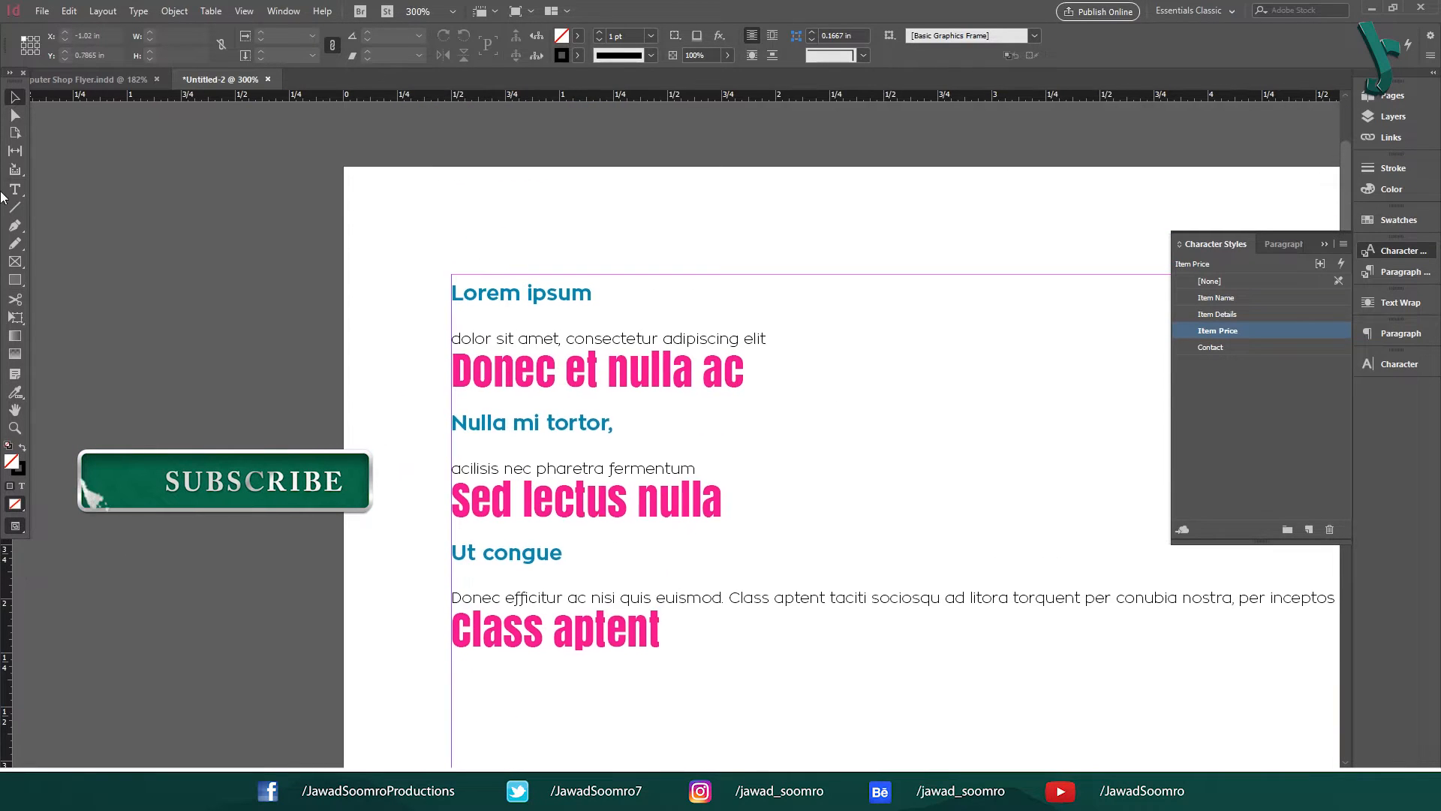
click(15, 279)
mouse_move(451, 351)
mouse_down()
mouse_move(767, 410)
mouse_move(747, 394)
mouse_up()
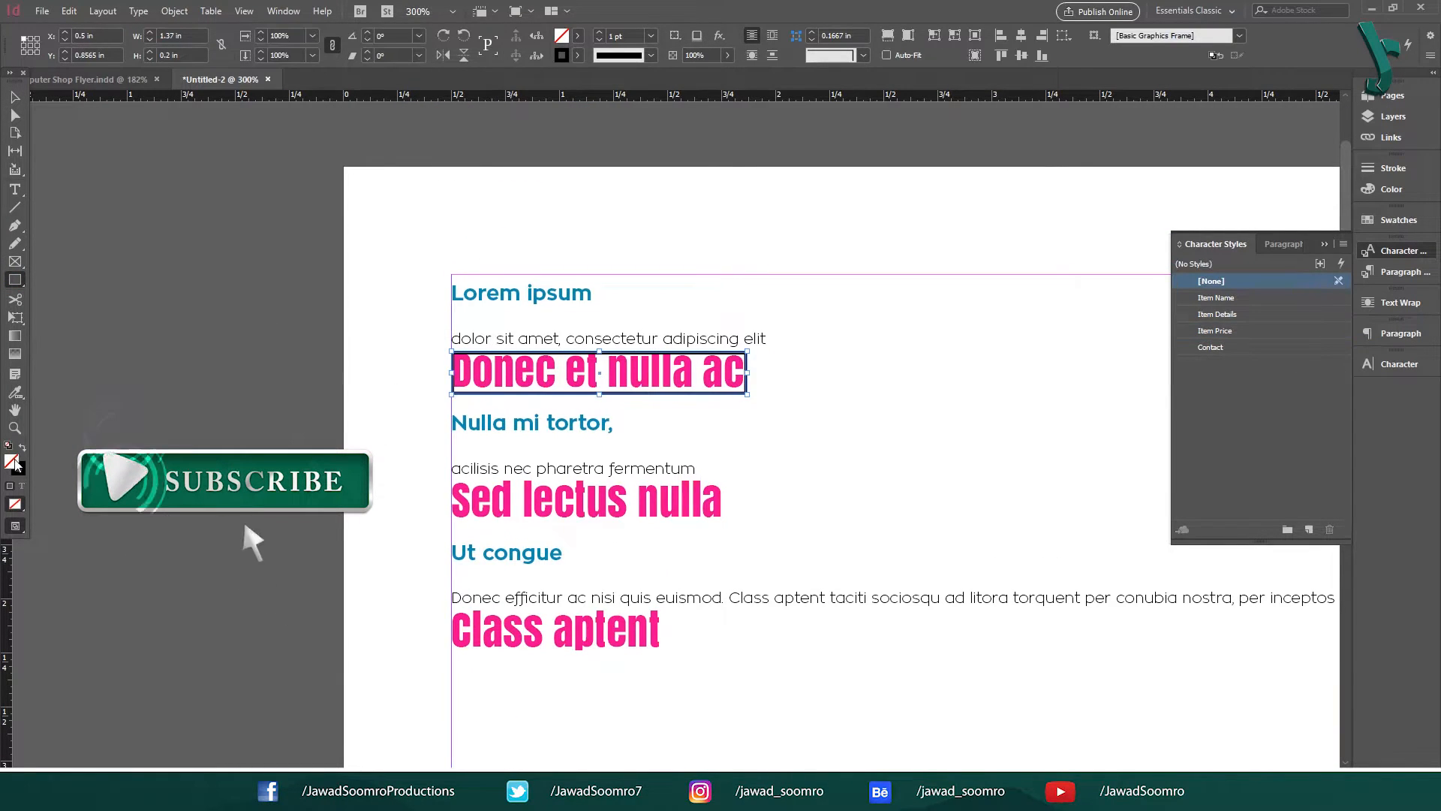
Give the rectangle the pasted red fill with no stroke and send it behind the text.
click(15, 97)
click(23, 447)
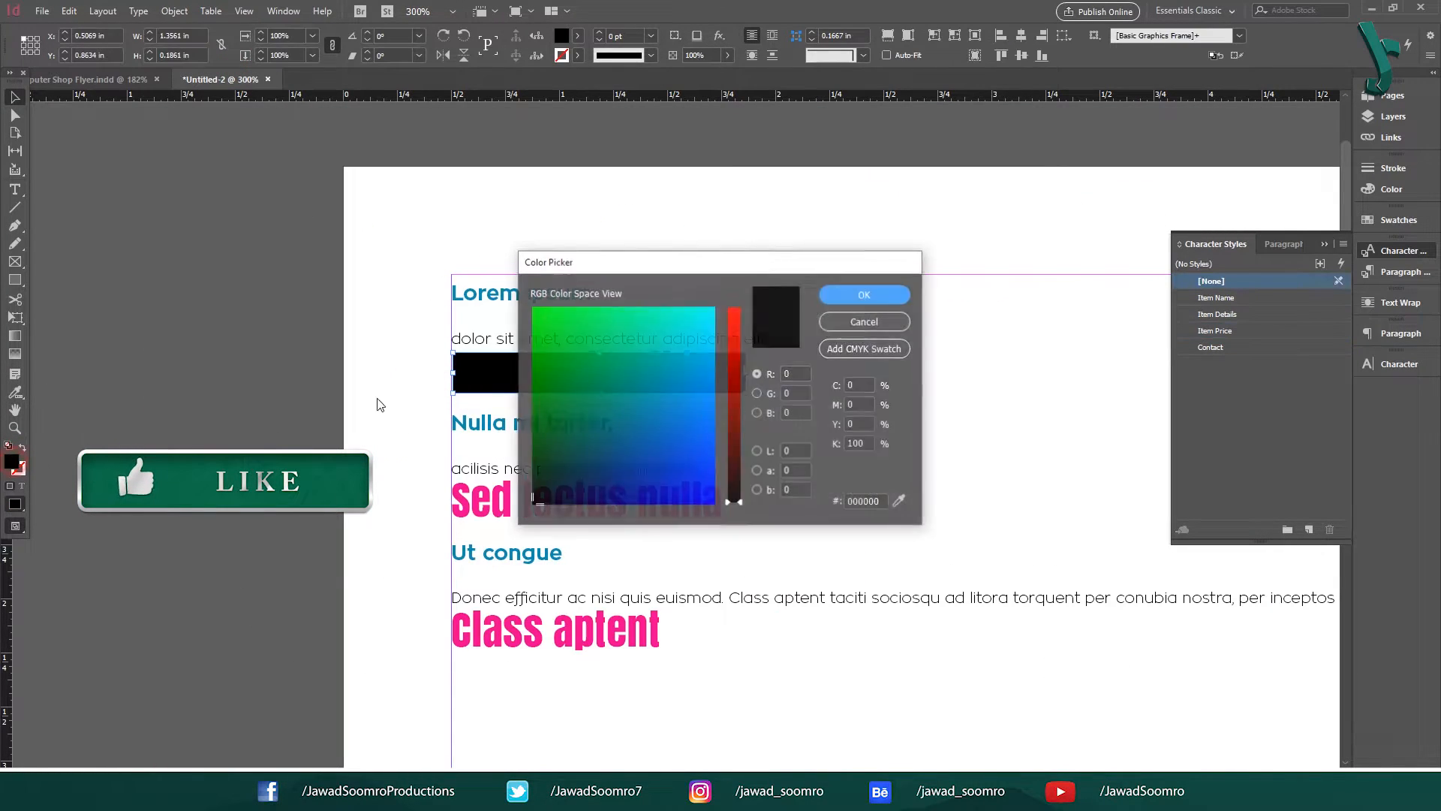
key(Tab)
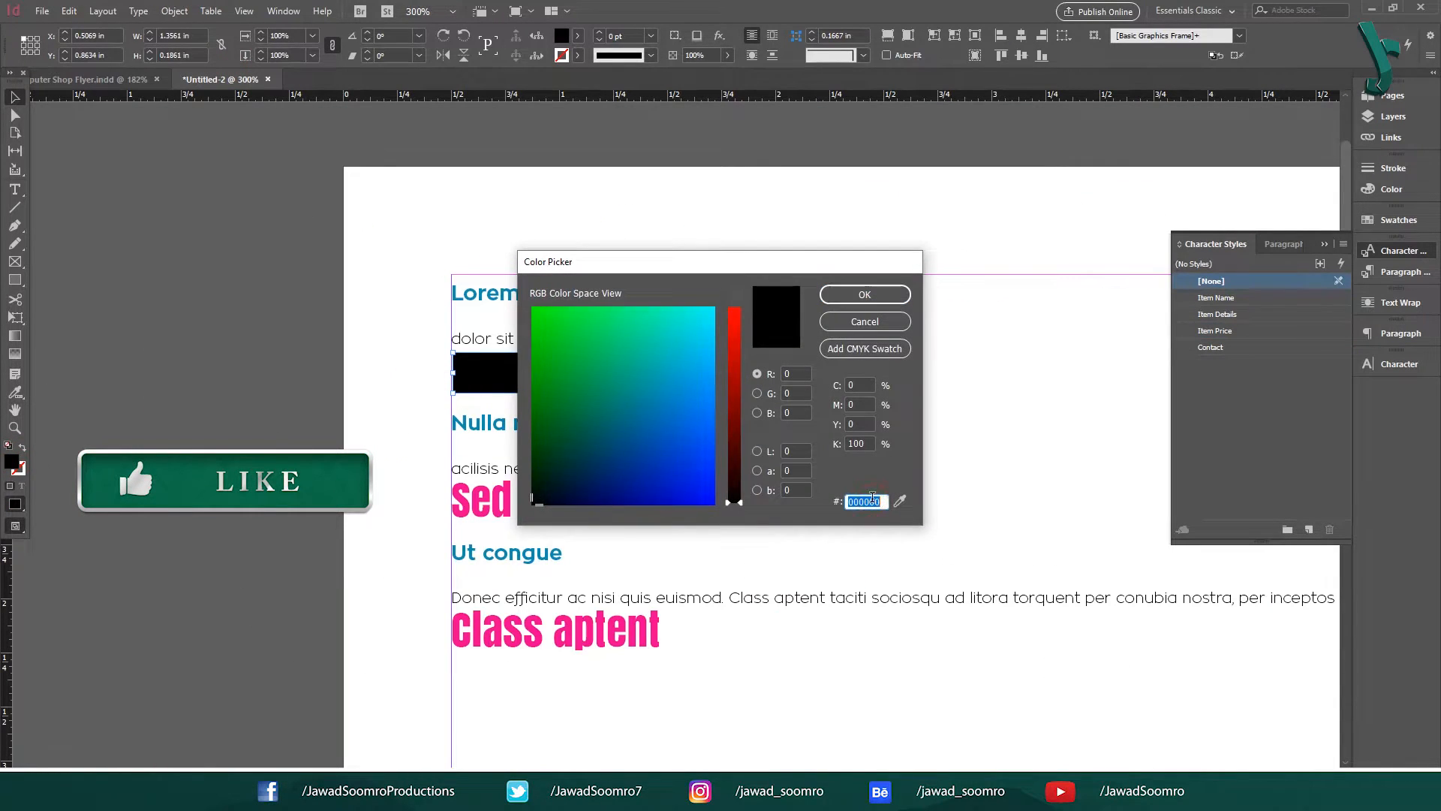
key(ctrl+v)
key(Return)
right_click(523, 367)
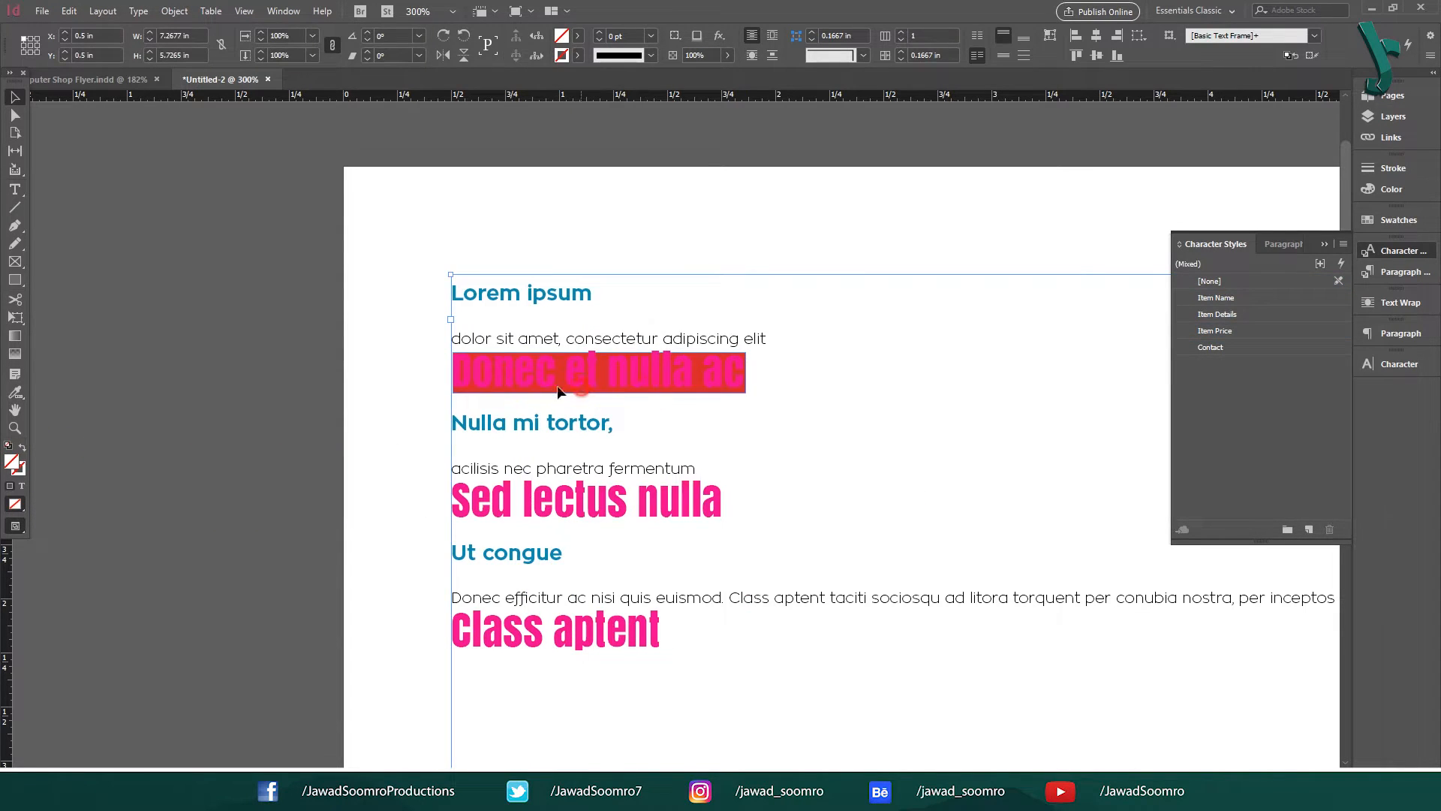
click(474, 398)
Shift the text frame aside, copy the red rectangle to the "Sed lectus nulla" and "Class aptent" lines, and move the frame back.
click(15, 97)
drag(656, 283, 738, 282)
click(481, 374)
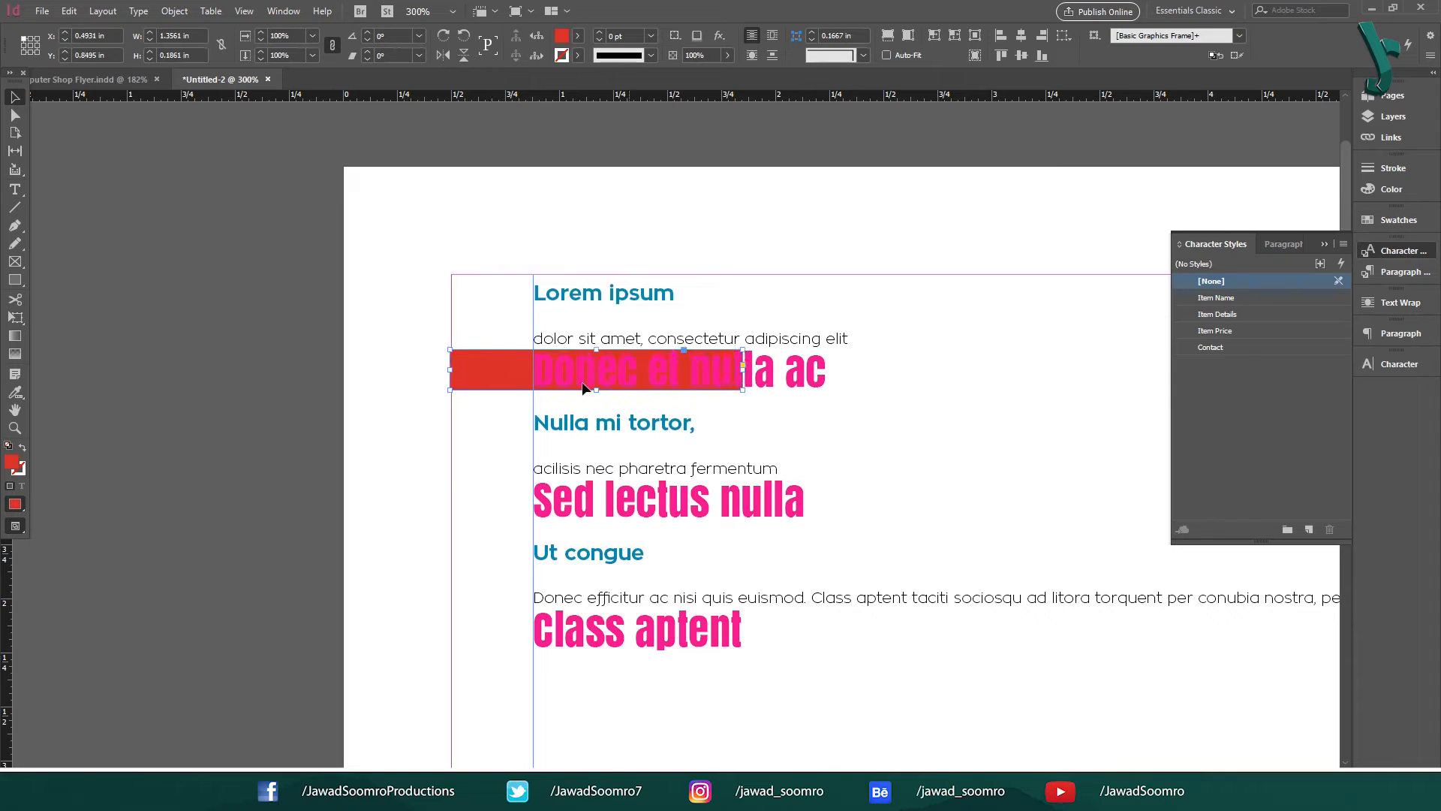
drag(484, 378, 485, 509)
drag(491, 568, 488, 630)
drag(623, 299, 540, 298)
click(853, 232)
Change the Item Price style's character colour to white [Paper].
double_click(1296, 328)
click(909, 195)
click(894, 227)
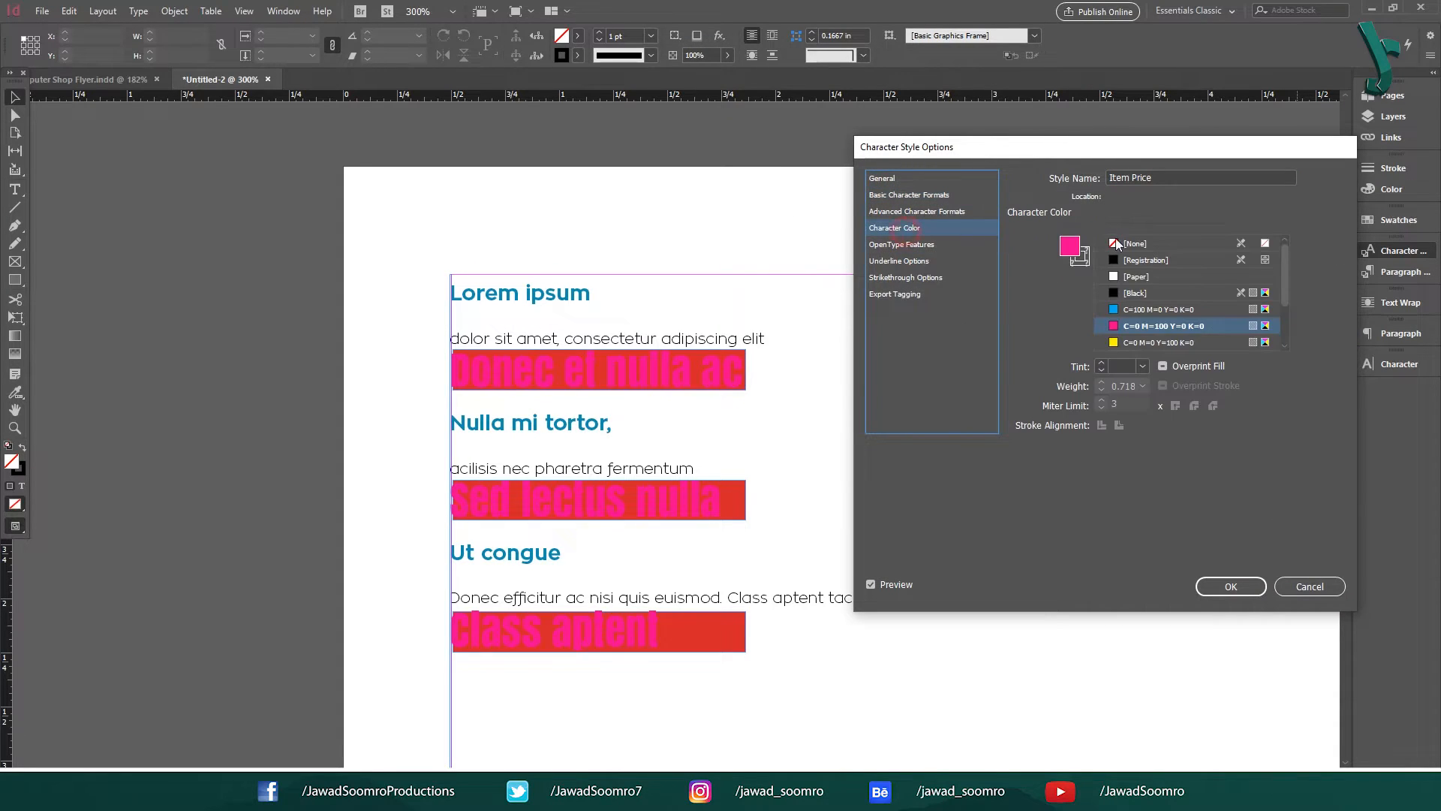
click(1119, 239)
click(1231, 586)
Reduce the Item Price style's font size by three increments.
double_click(1236, 330)
click(910, 196)
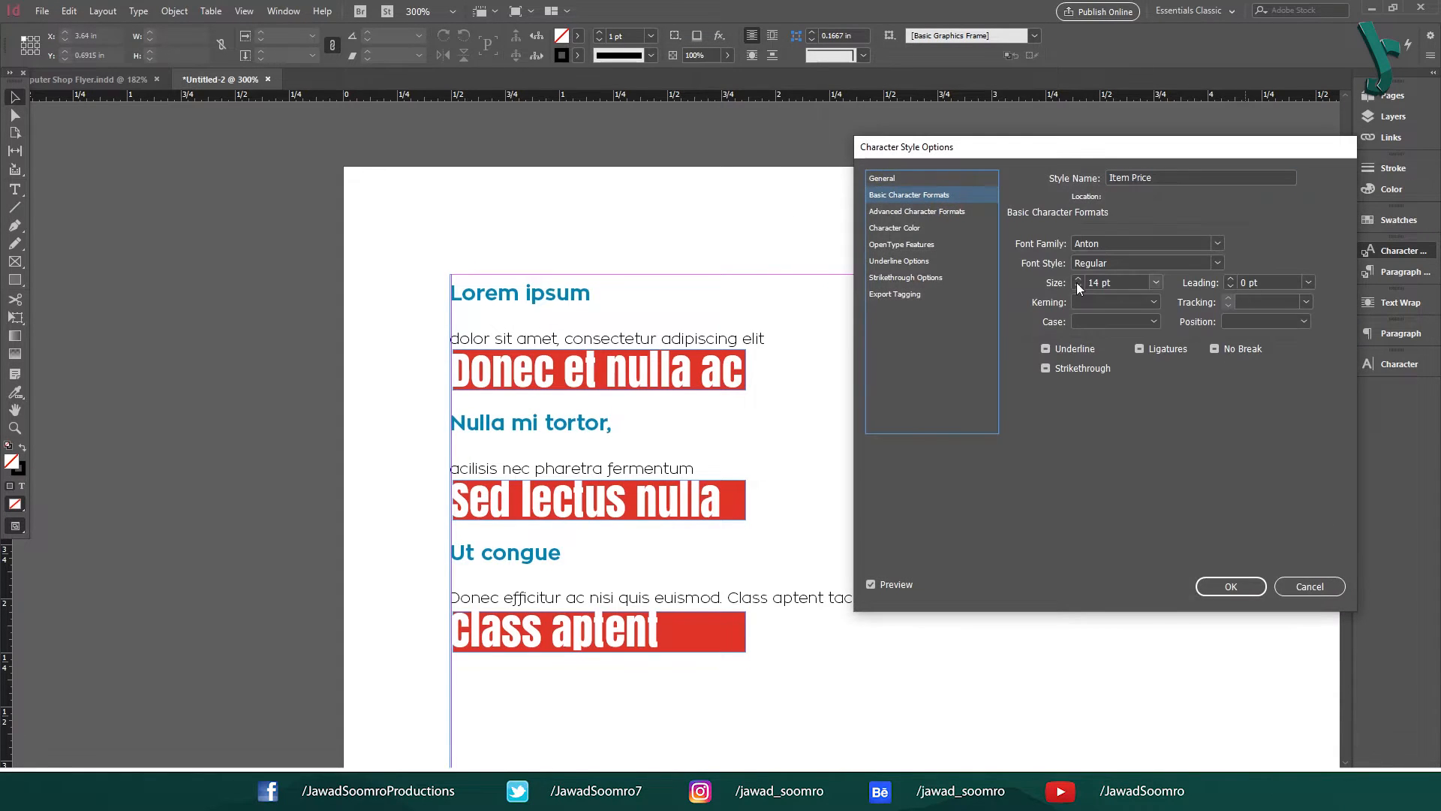
click(1077, 285)
click(1077, 285)
click(1078, 285)
click(1235, 588)
Narrow the three red rectangles together to about 1.1 in wide to suit the smaller price text.
click(758, 363)
drag(748, 247, 716, 401)
drag(717, 376, 726, 732)
shift+click(911, 375)
drag(756, 502, 686, 501)
drag(684, 501, 699, 501)
shift+click(676, 378)
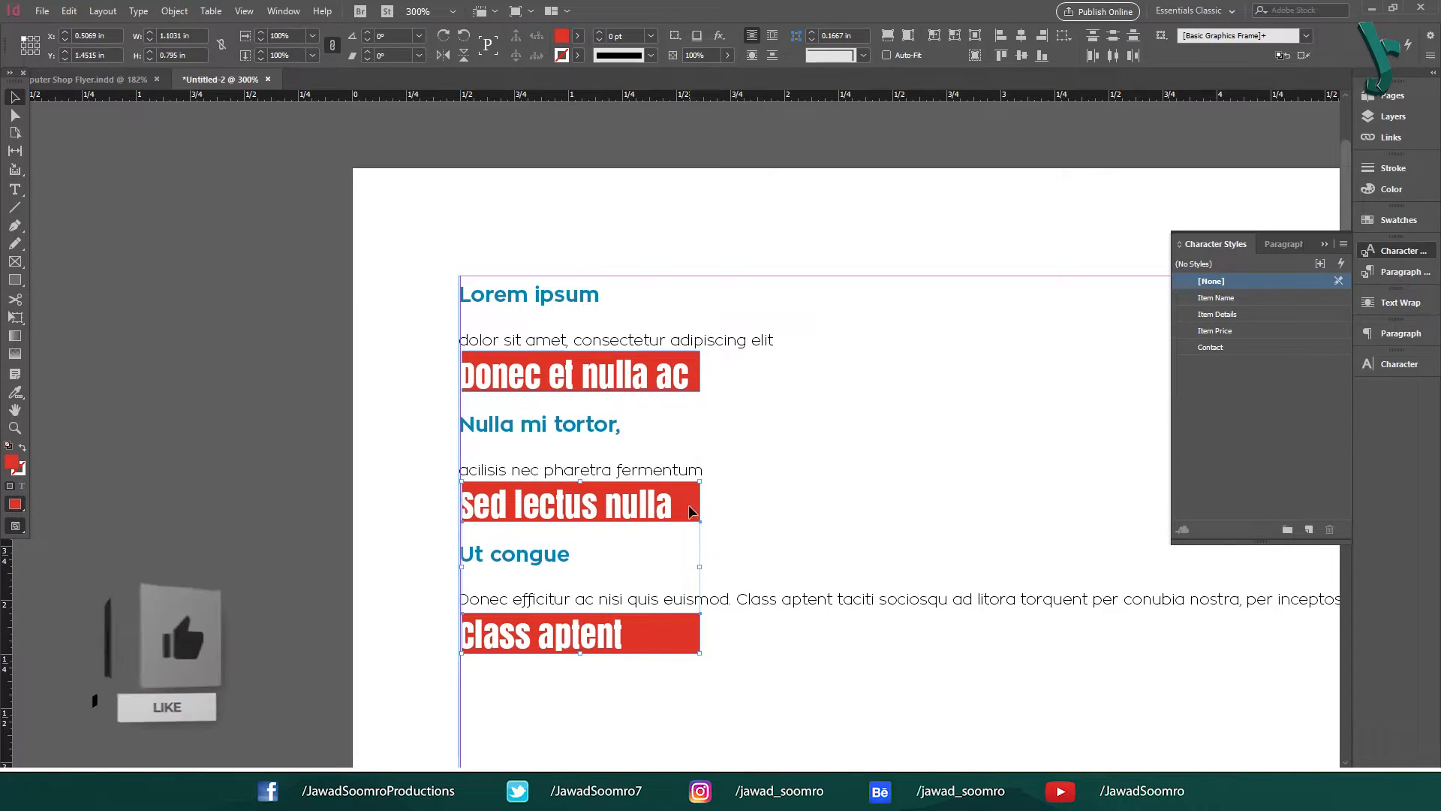
Narrow the rectangle behind "Sed lectus nulla" to about 1.02 in and fit the one behind "Class aptent" closely to its text.
drag(700, 567, 682, 566)
shift+click(672, 627)
shift+click(662, 632)
click(293, 629)
click(673, 635)
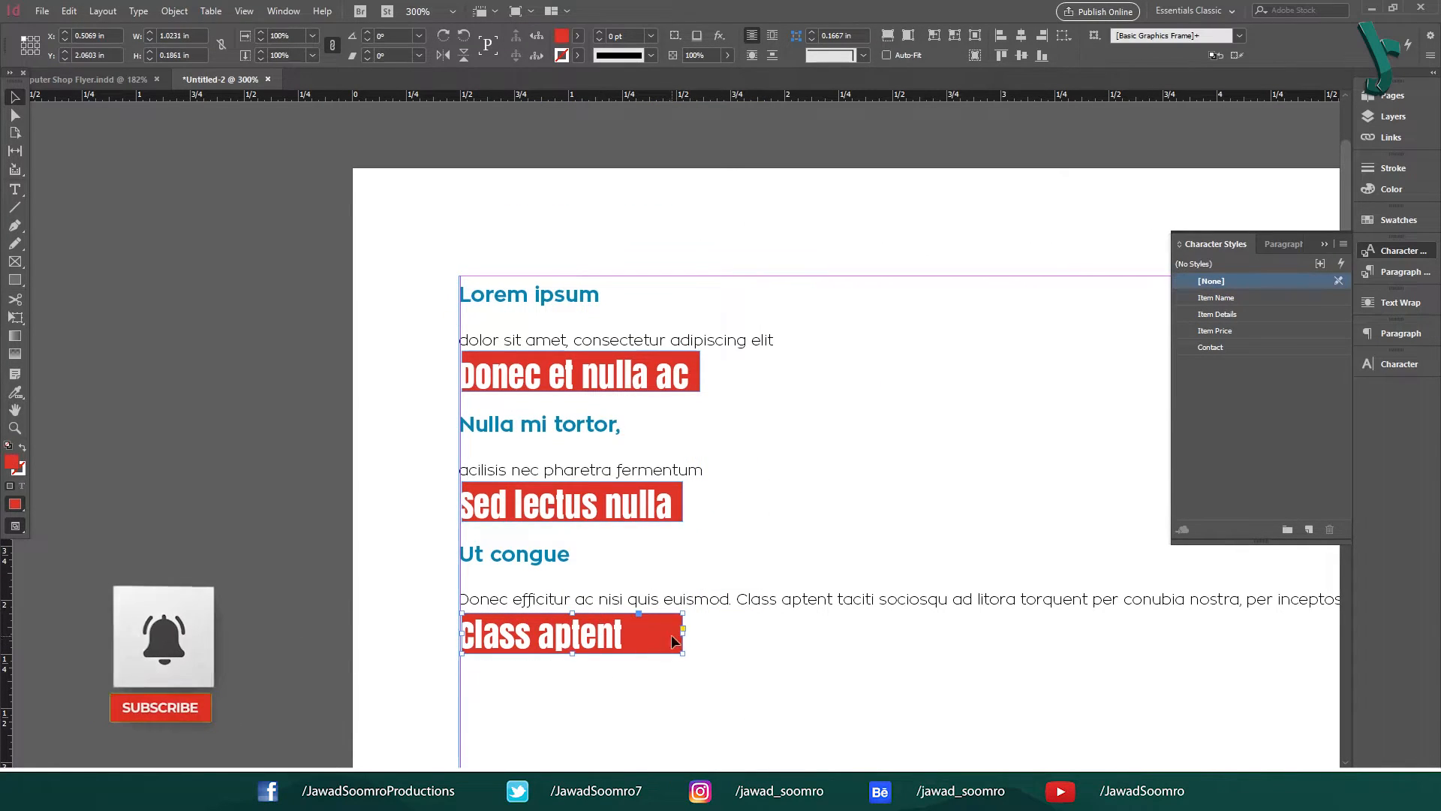
drag(682, 635, 631, 633)
key(ctrl+z)
click(309, 381)
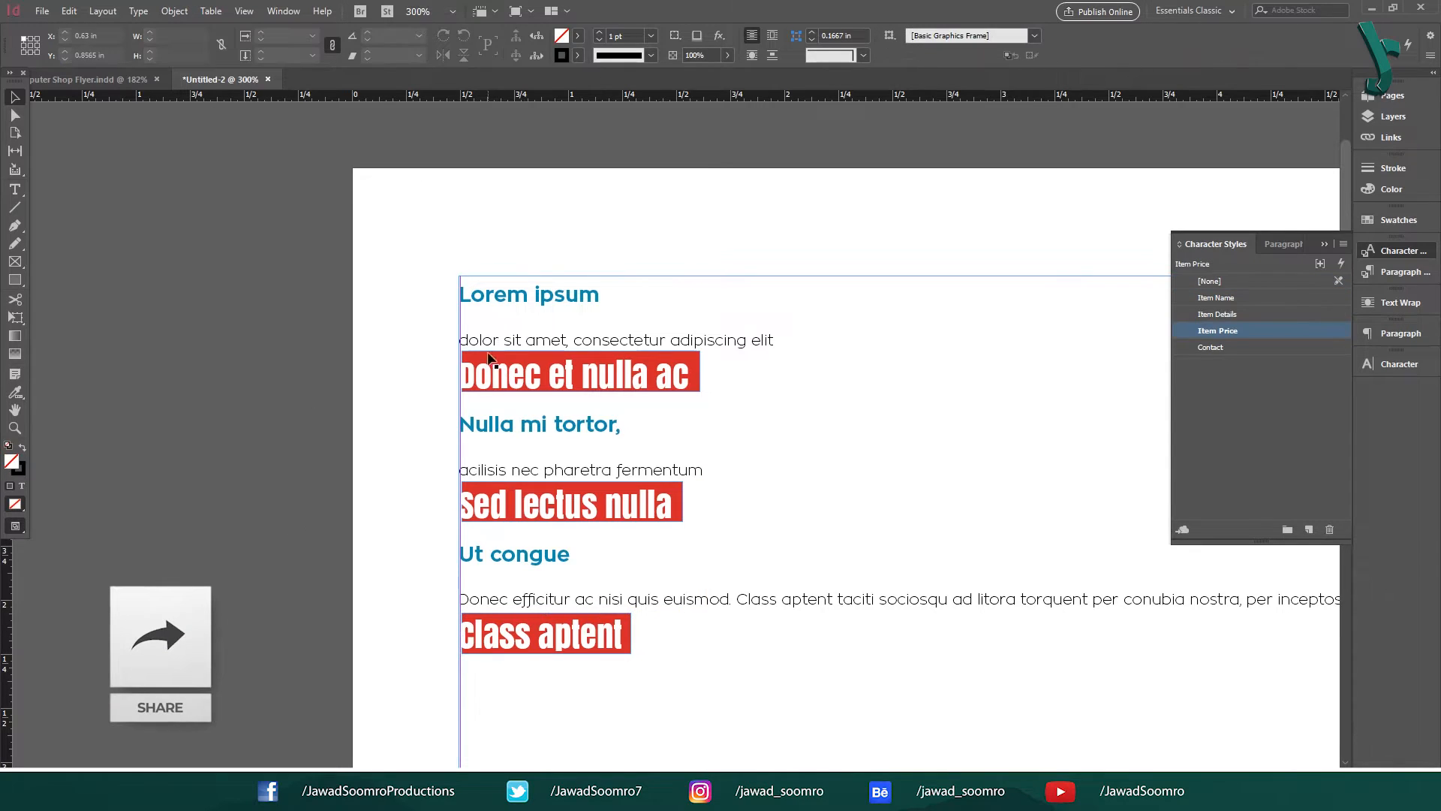
Shift the text frame slightly right so the price text sits inside the red rectangles.
drag(488, 353, 495, 353)
click(455, 236)
key(ctrl+minus)
key(ctrl+minus)
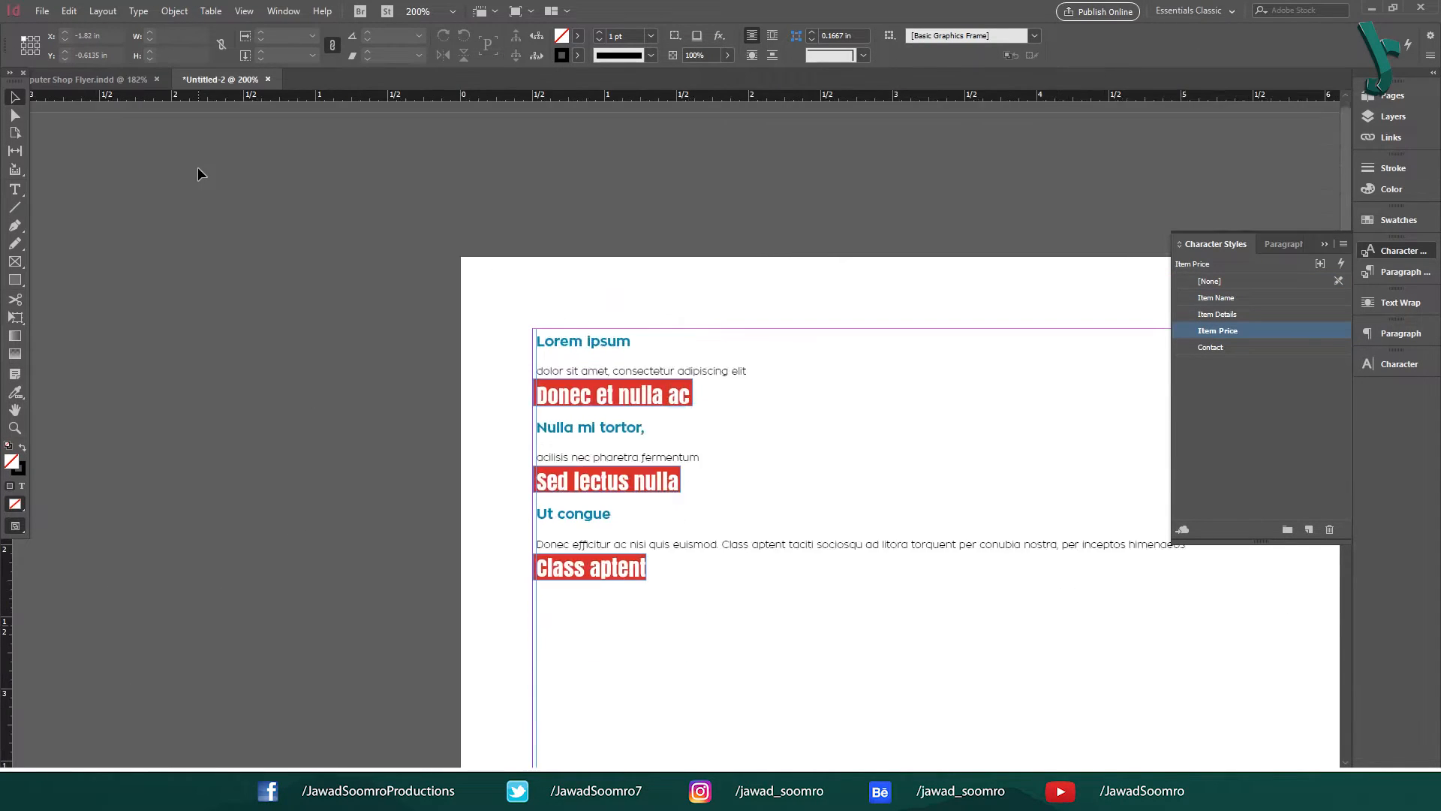
Compare the sample with the Computer Shop Flyer document, and close the untitled document without saving it.
click(92, 77)
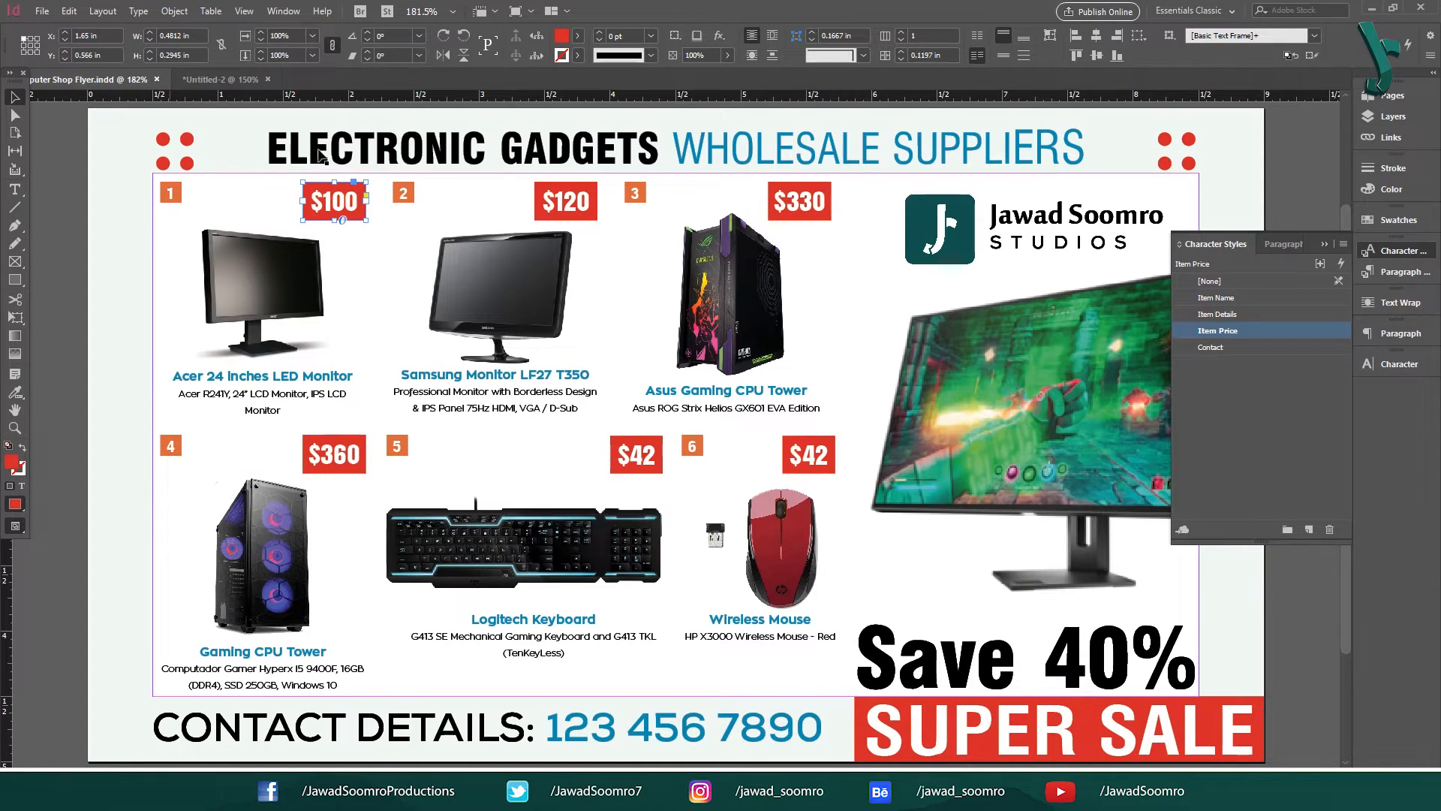
click(220, 79)
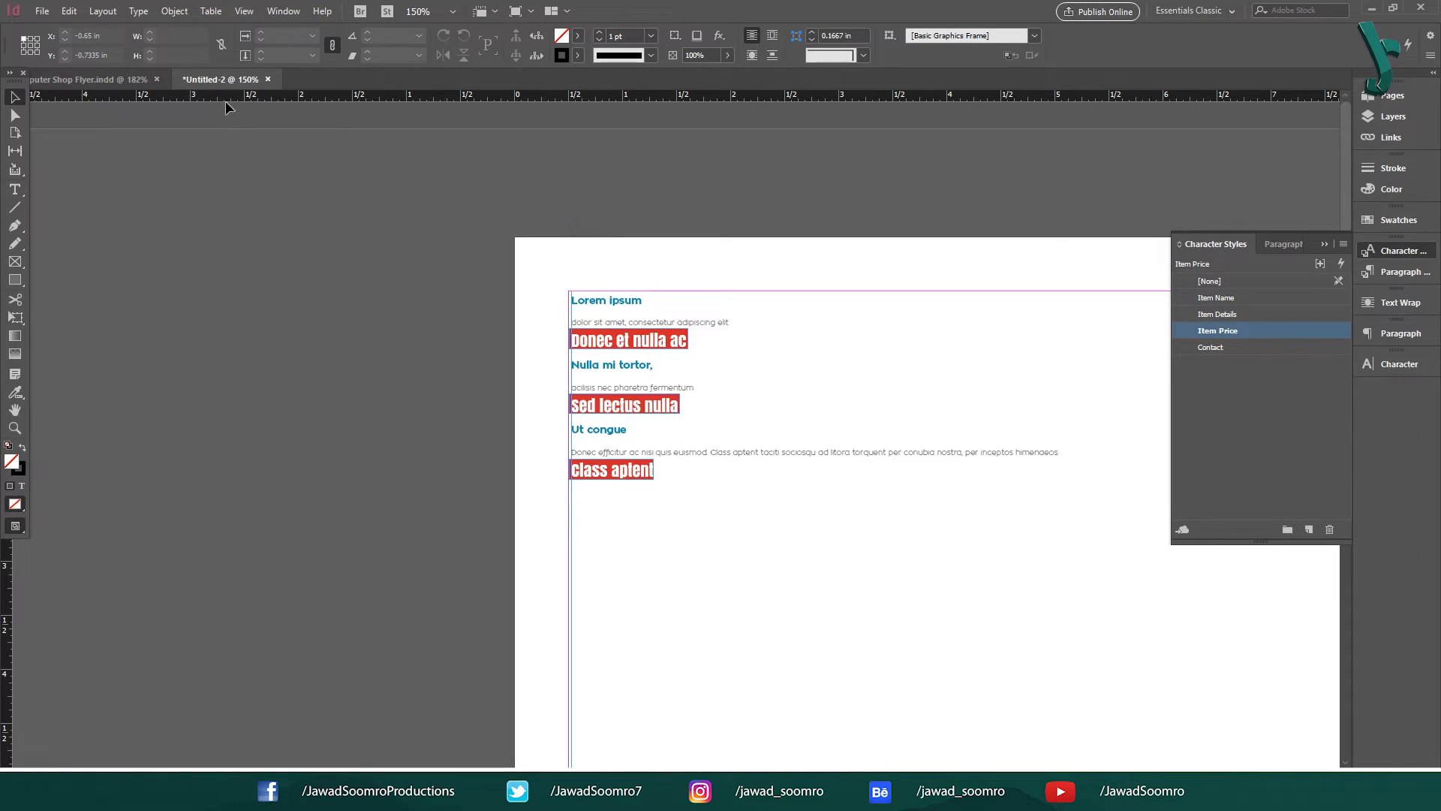
click(268, 80)
click(786, 421)
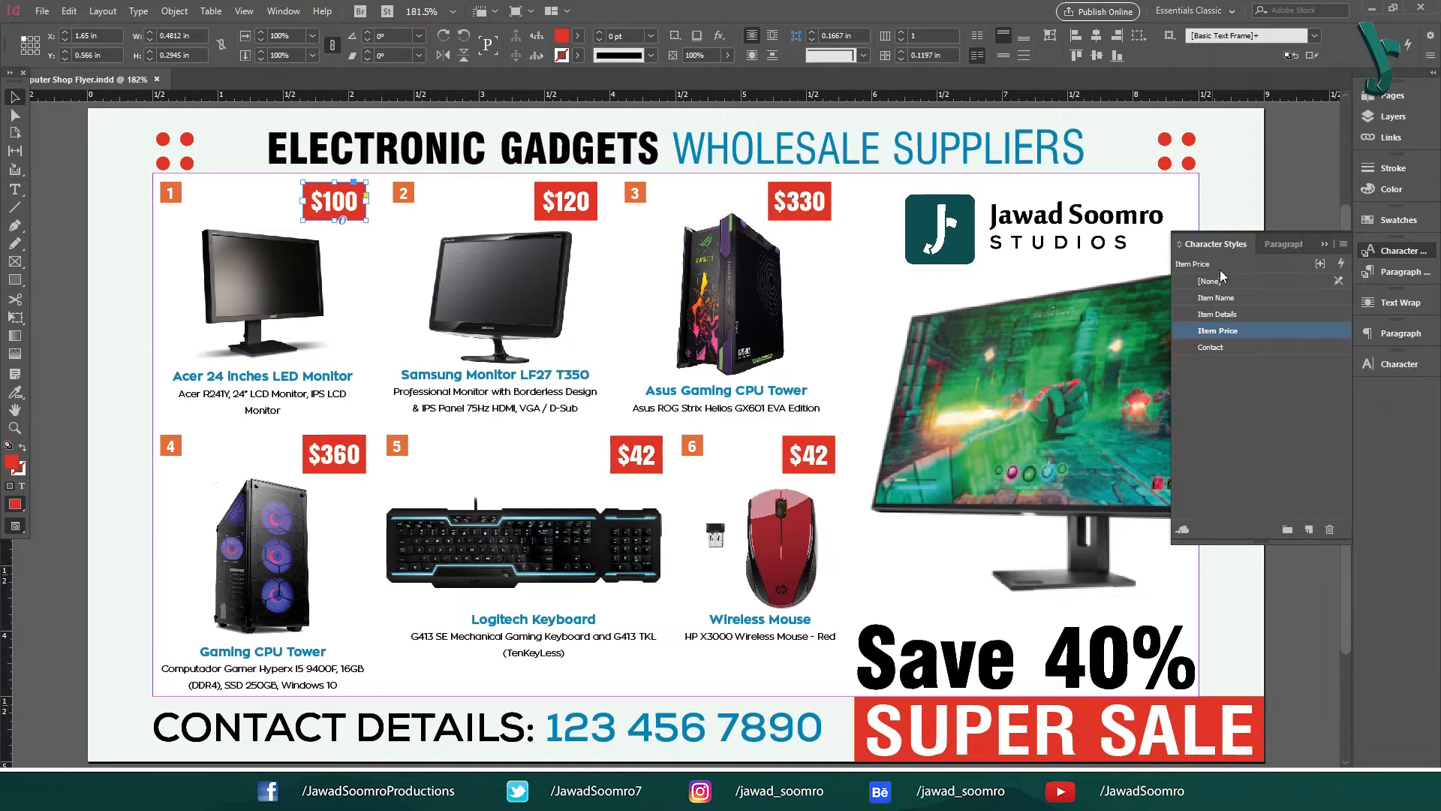
Deselect everything in the flyer, set the default character style to [None], and collapse the Character Styles list.
click(1297, 188)
click(1290, 284)
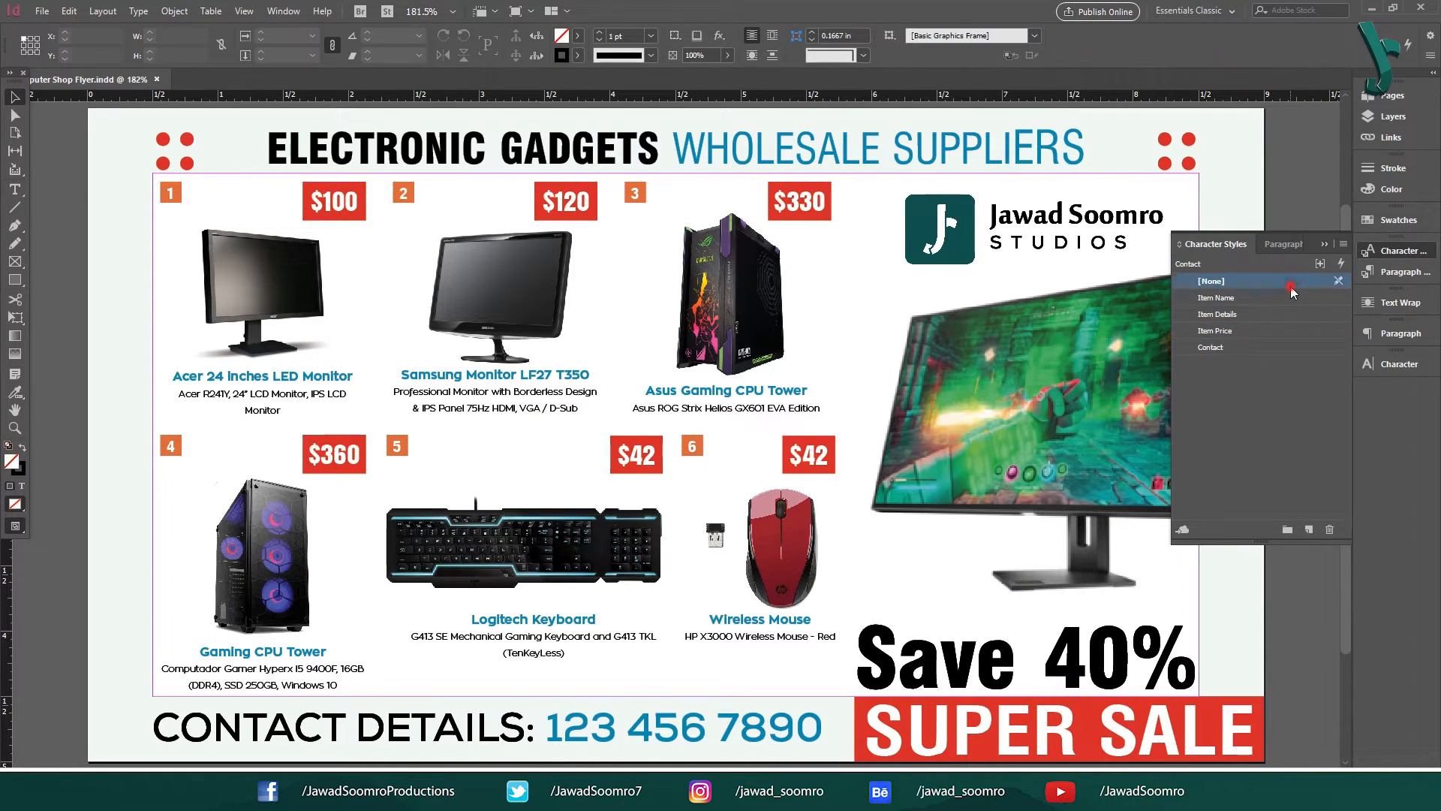
click(1272, 463)
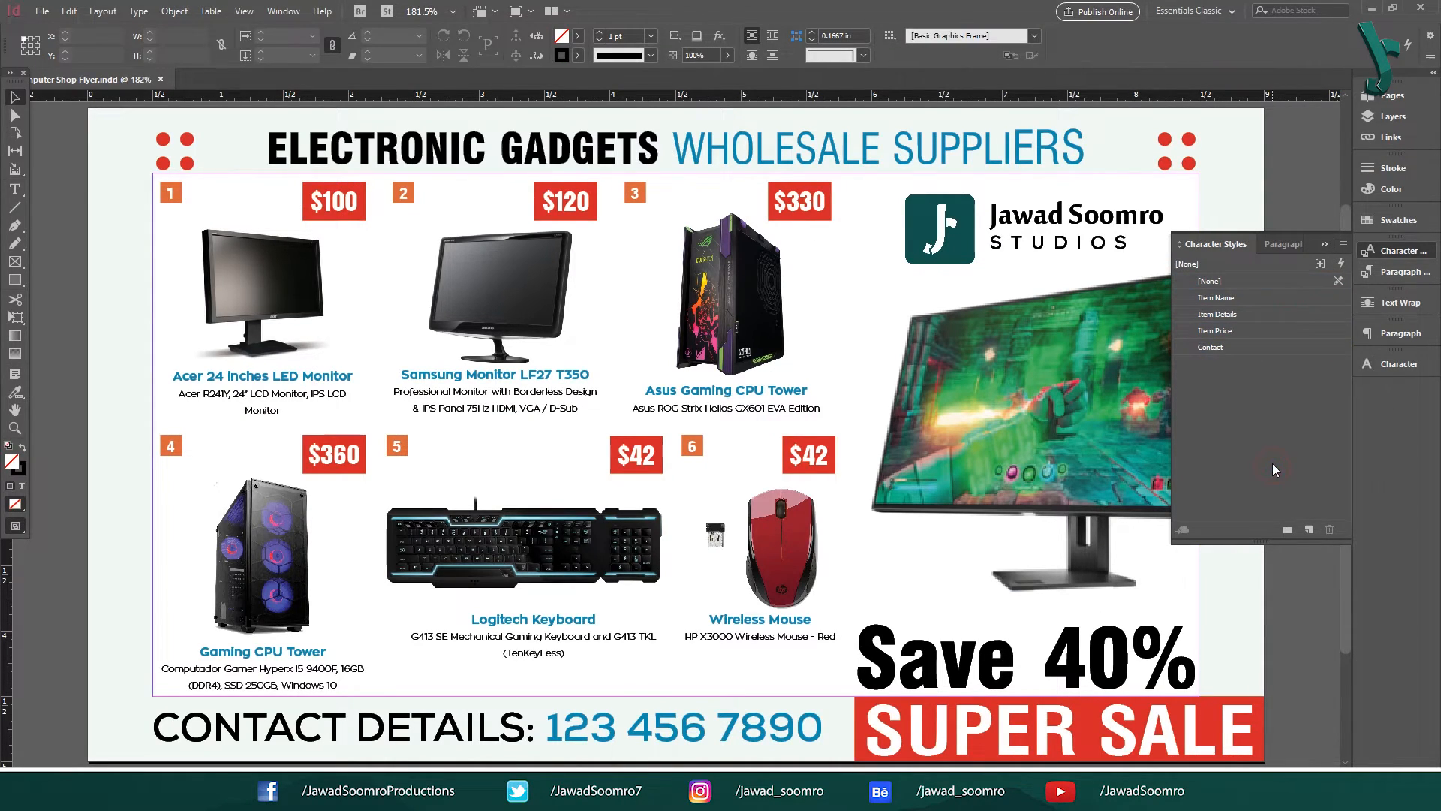
click(1324, 244)
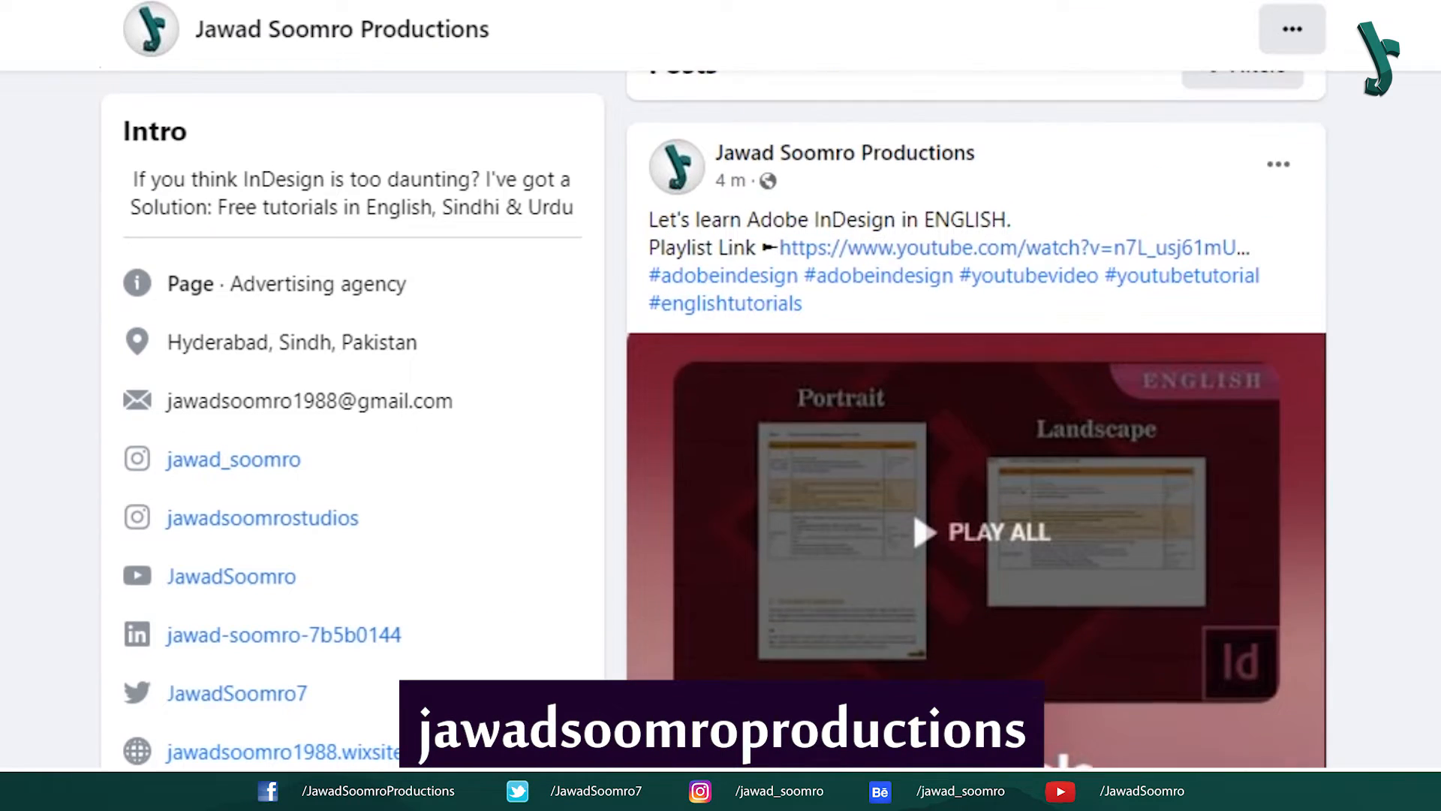
scroll(721, 405, up, 10)
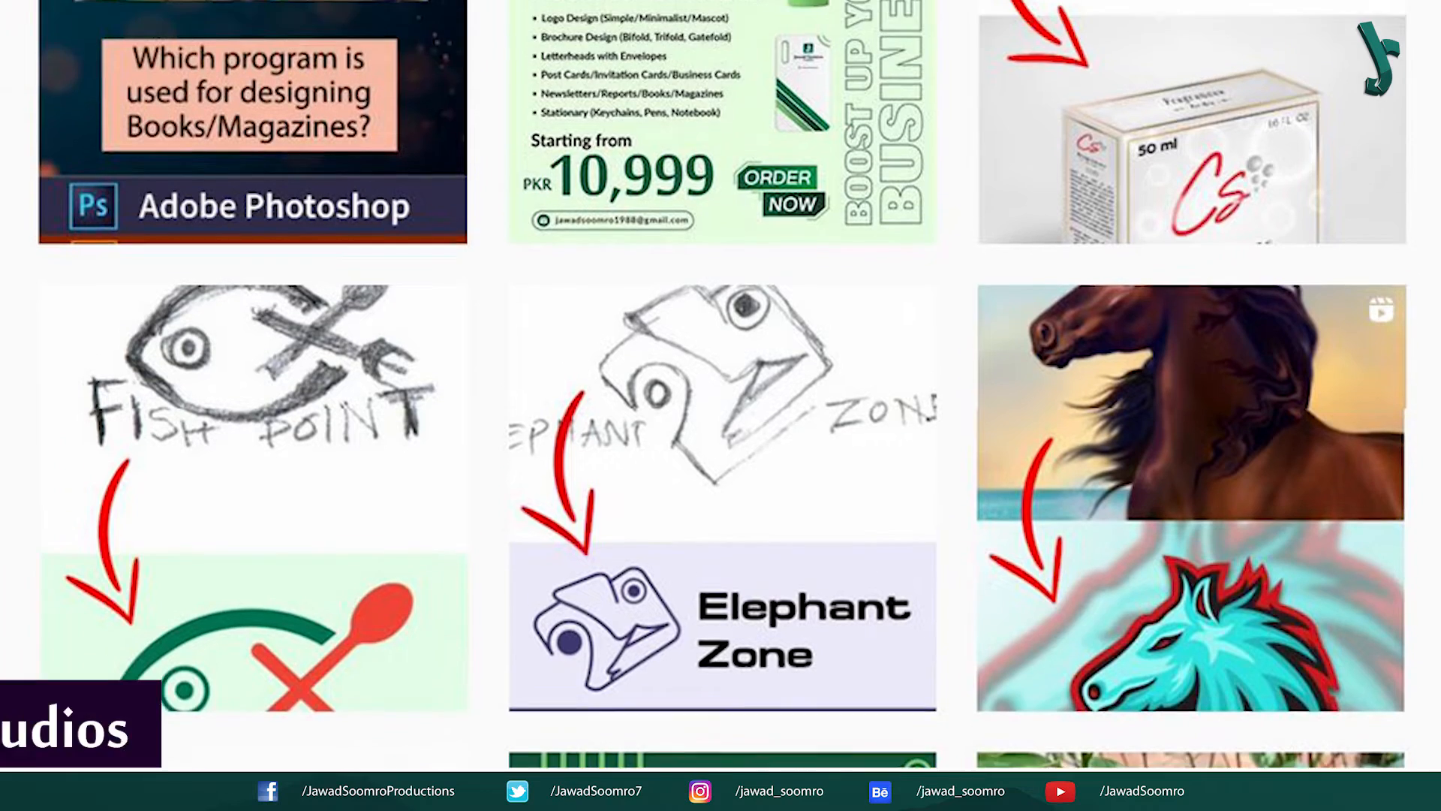
scroll(720, 405, up, 5)
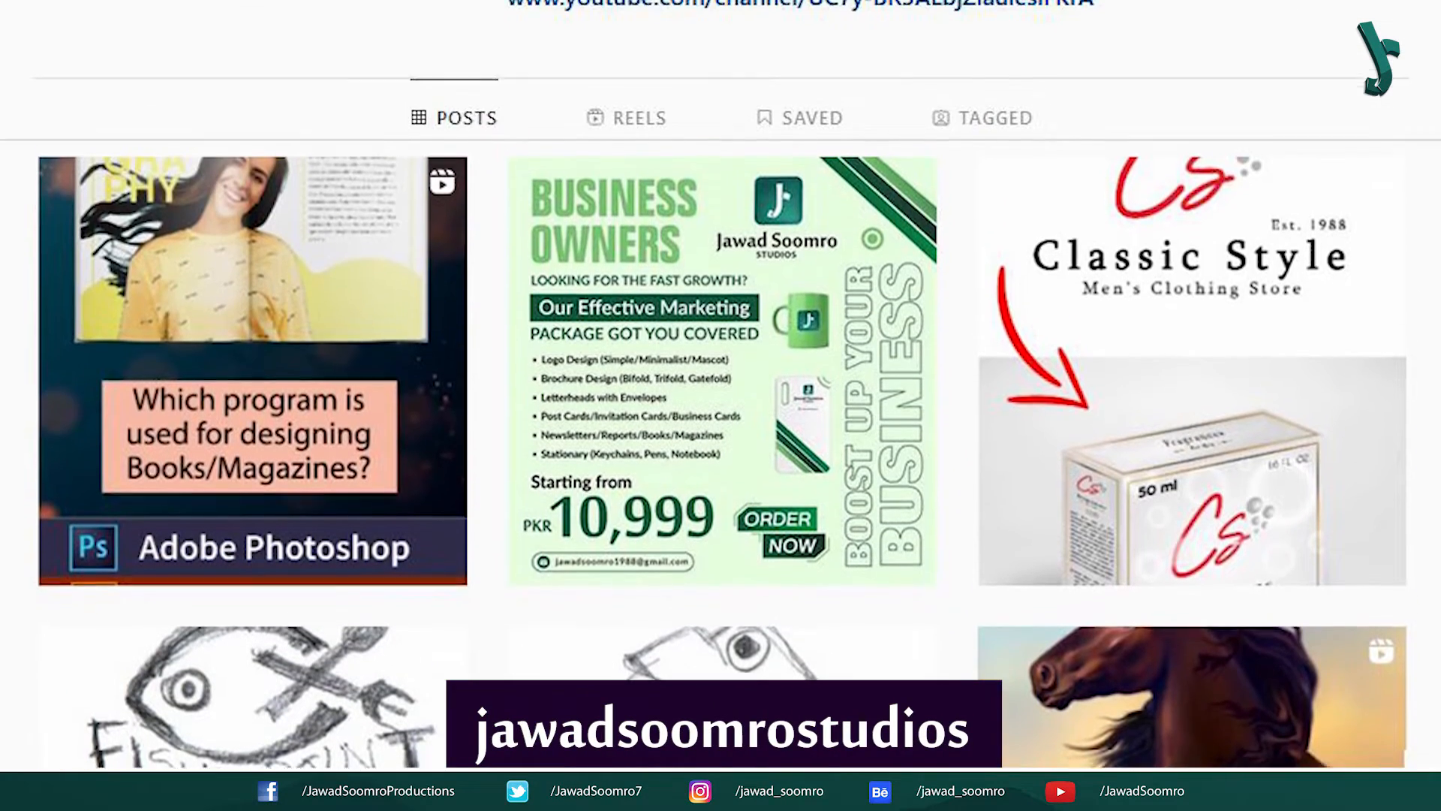
scroll(720, 405, up, 5)
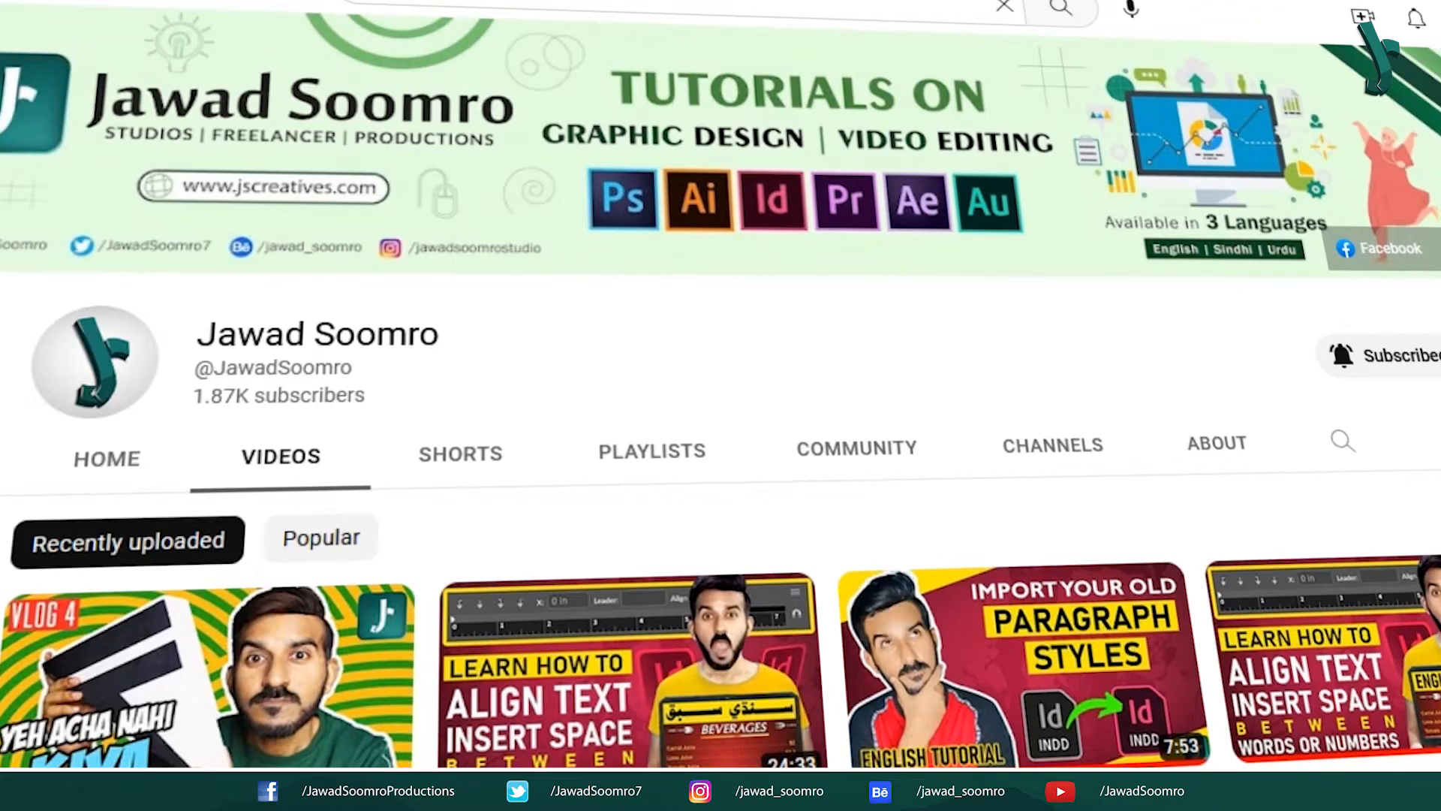
scroll(720, 405, down, 10)
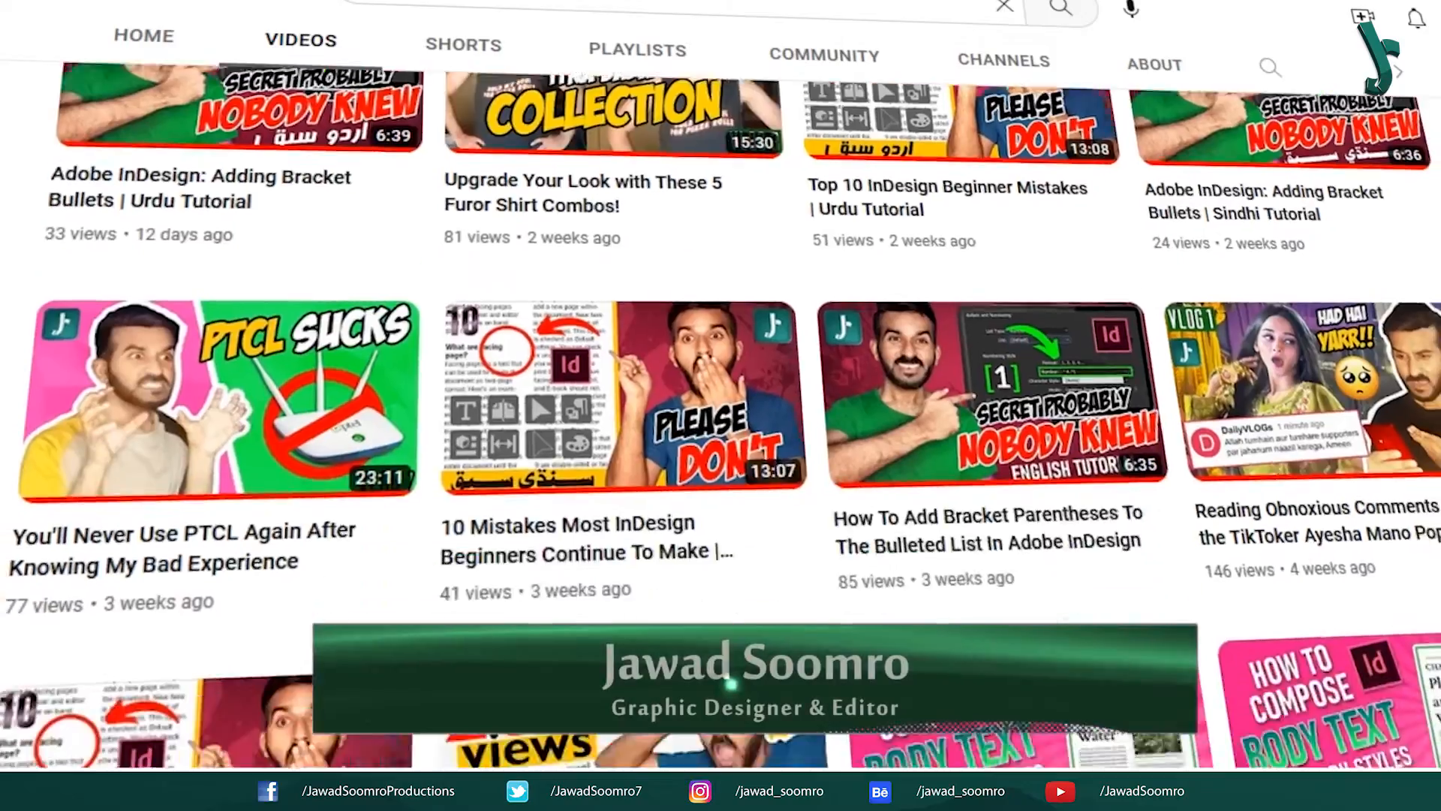
scroll(721, 405, down, 5)
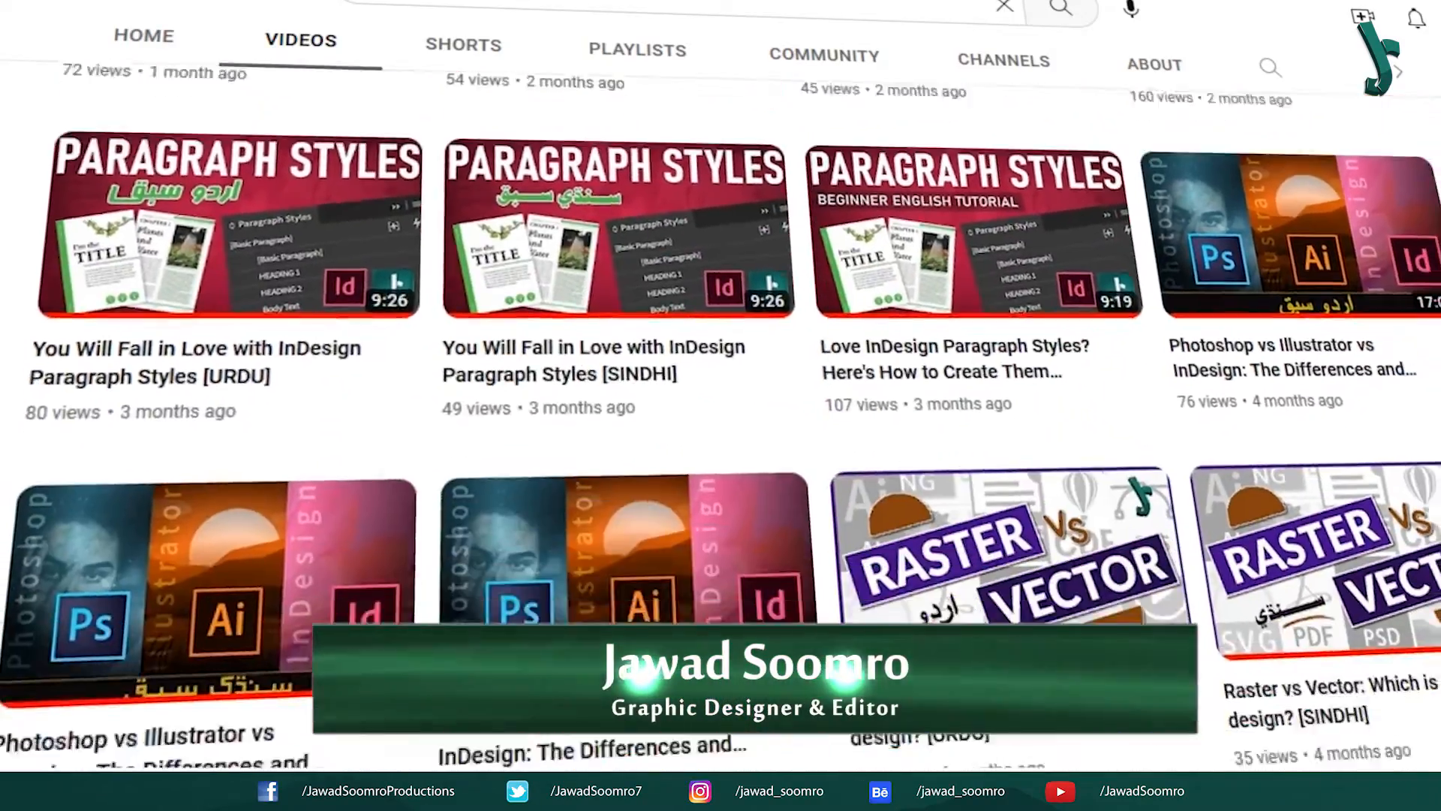